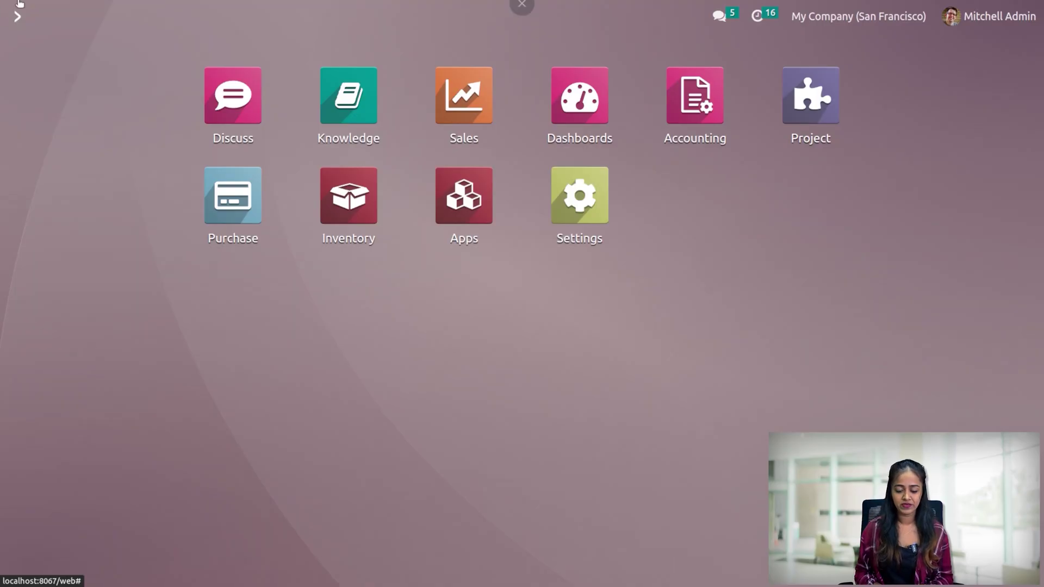
Open the Inventory Settings and check that Consignment is enabled under Traceability.
{"action": "left_click", "coordinate": [349, 204]}
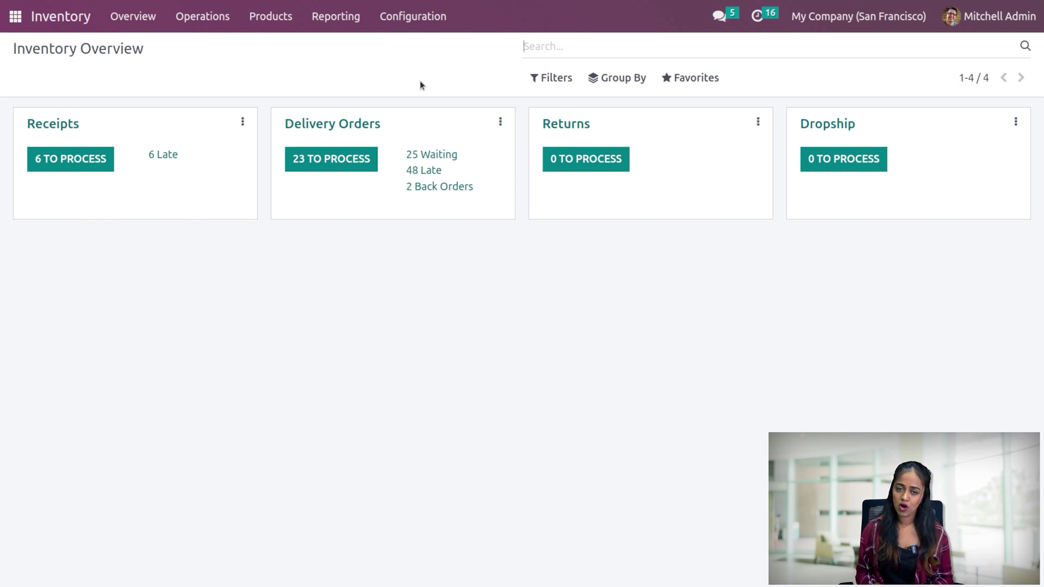
{"action": "left_click", "coordinate": [405, 22]}
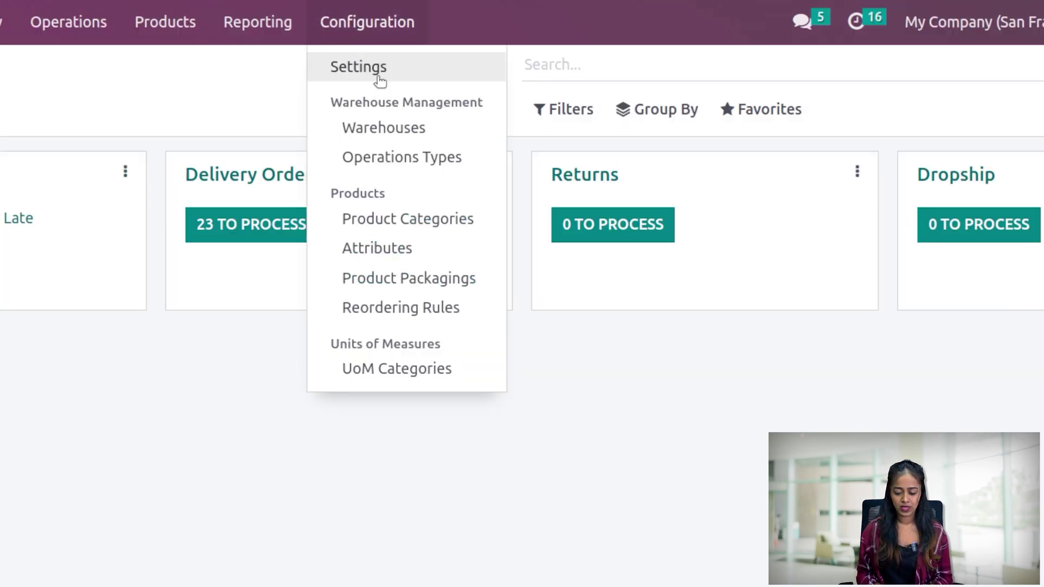
{"action": "left_click", "coordinate": [381, 77]}
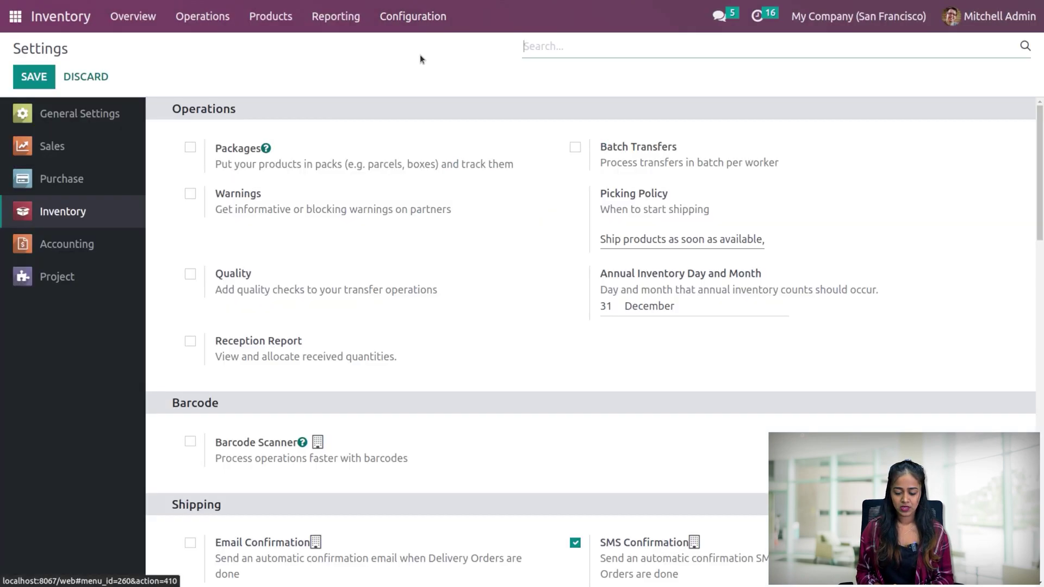
{"action": "scroll", "coordinate": [452, 306], "scroll_direction": "down", "scroll_amount": 8}
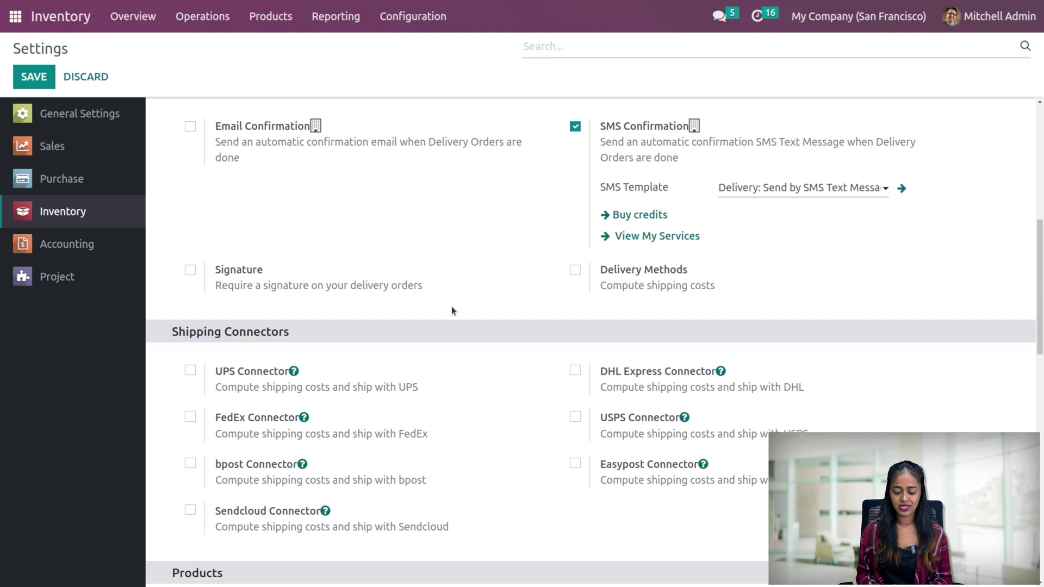
{"action": "scroll", "coordinate": [452, 310], "scroll_direction": "down", "scroll_amount": 5}
{"action": "scroll", "coordinate": [452, 310], "scroll_direction": "down", "scroll_amount": 6}
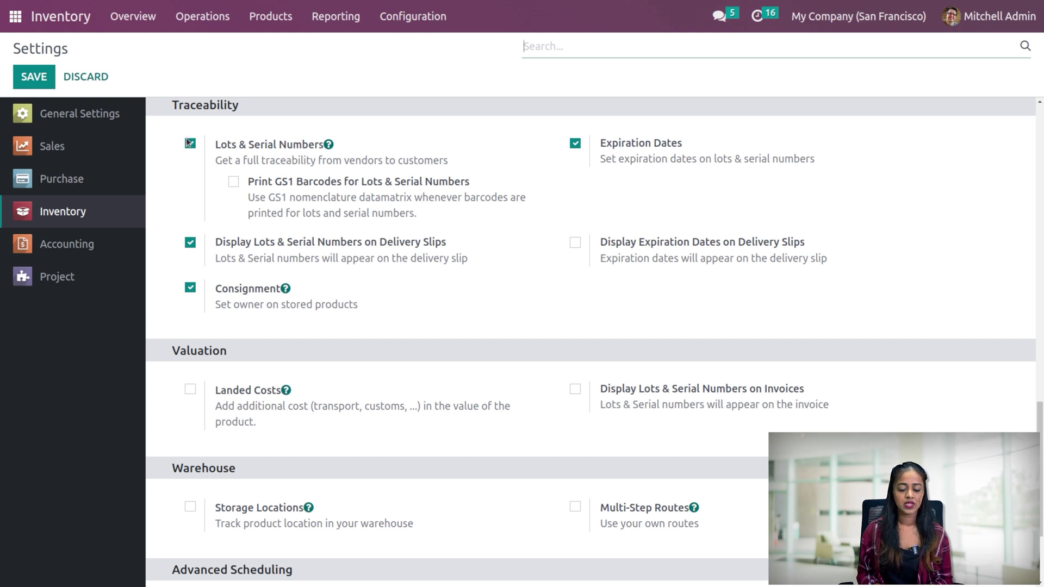
Start a new Purchase request for quotation with vendor Deco Addict.
{"action": "left_click", "coordinate": [21, 16]}
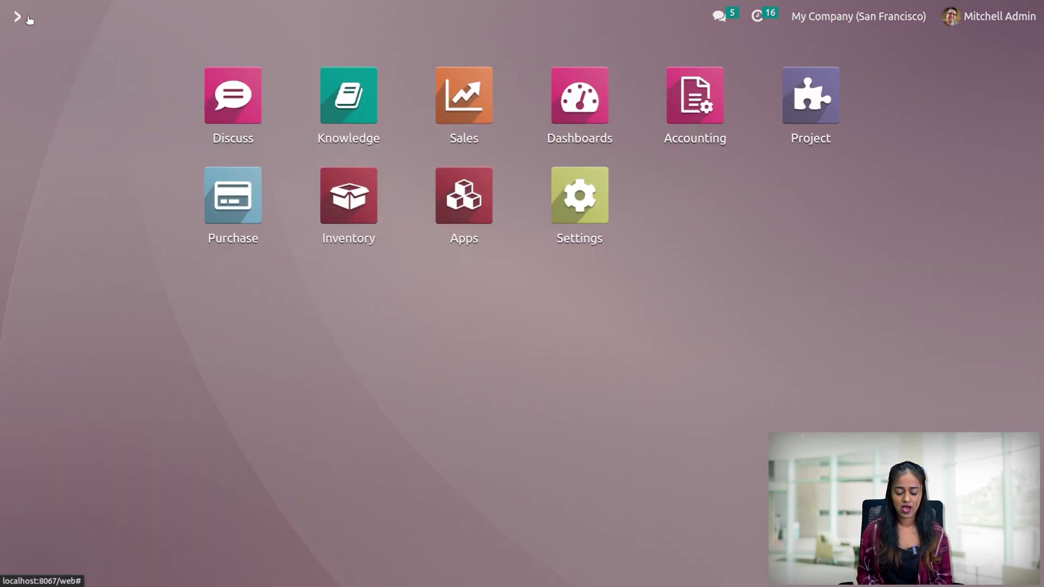
{"action": "left_click", "coordinate": [226, 223]}
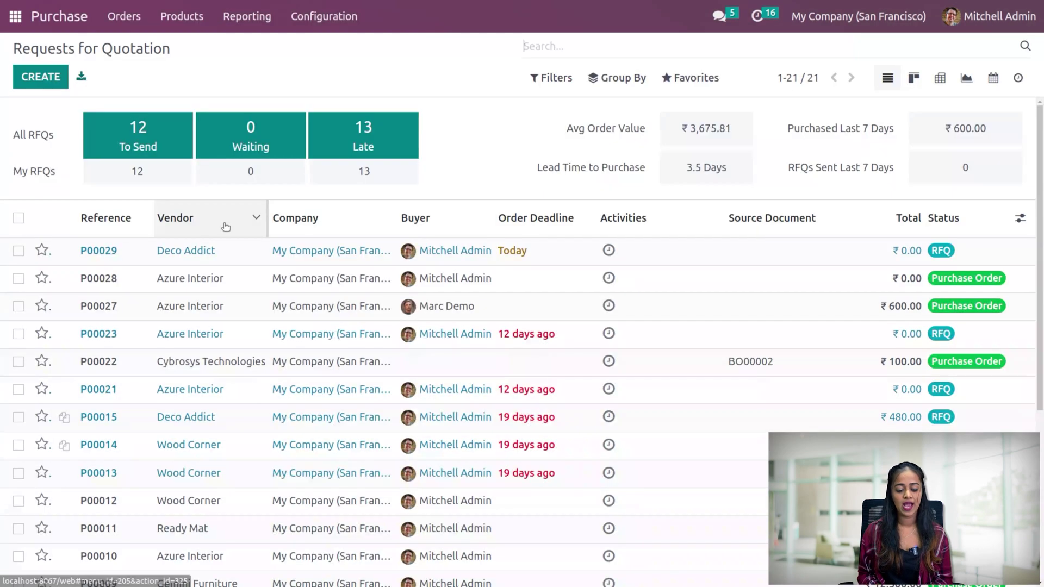
{"action": "left_click", "coordinate": [24, 71]}
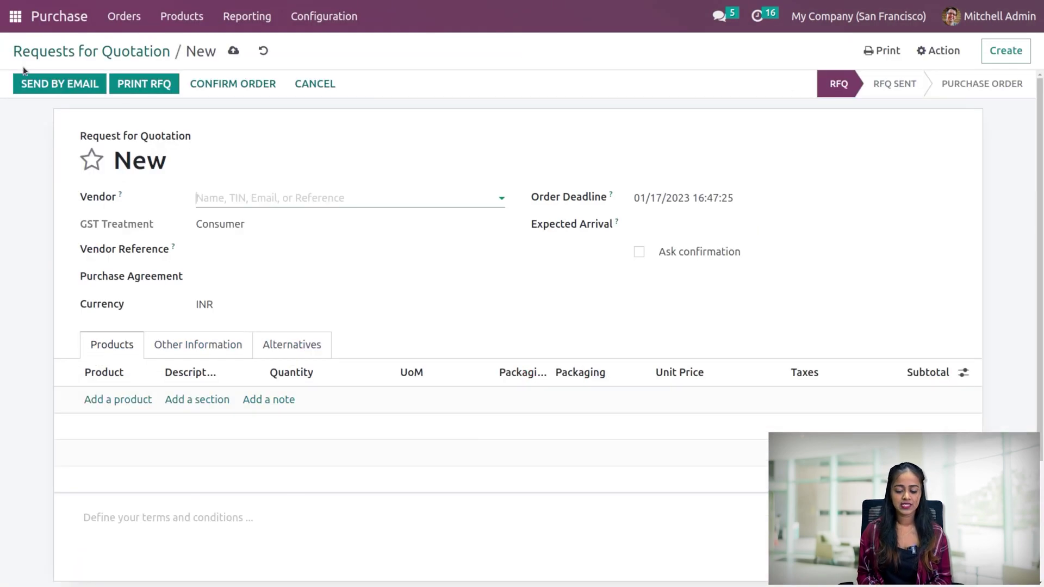
{"action": "left_click", "coordinate": [399, 205]}
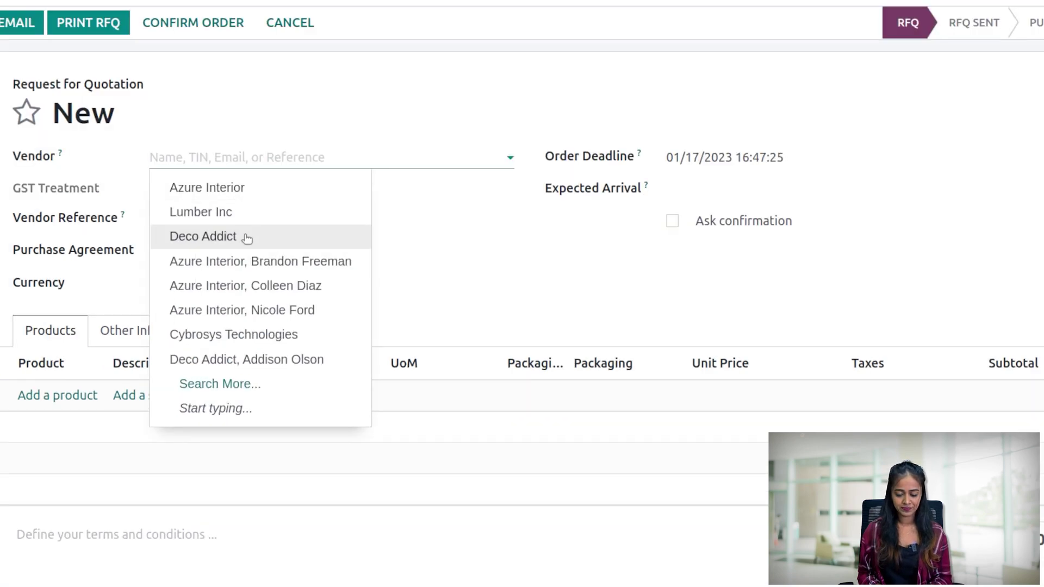
{"action": "left_click", "coordinate": [277, 263]}
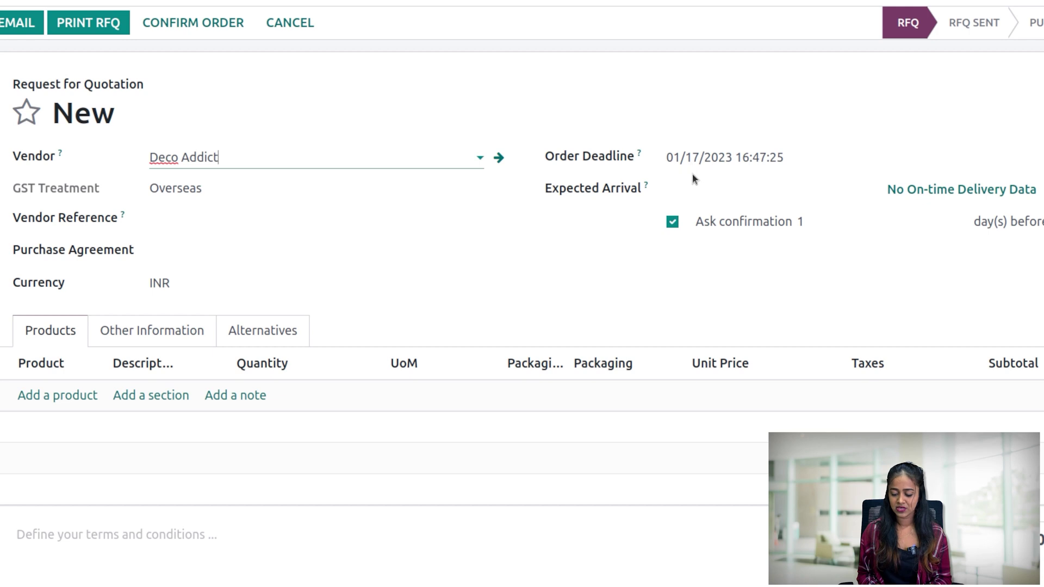
Set the quotation's Expected Arrival date to 01/25/2023.
{"action": "left_click", "coordinate": [701, 188]}
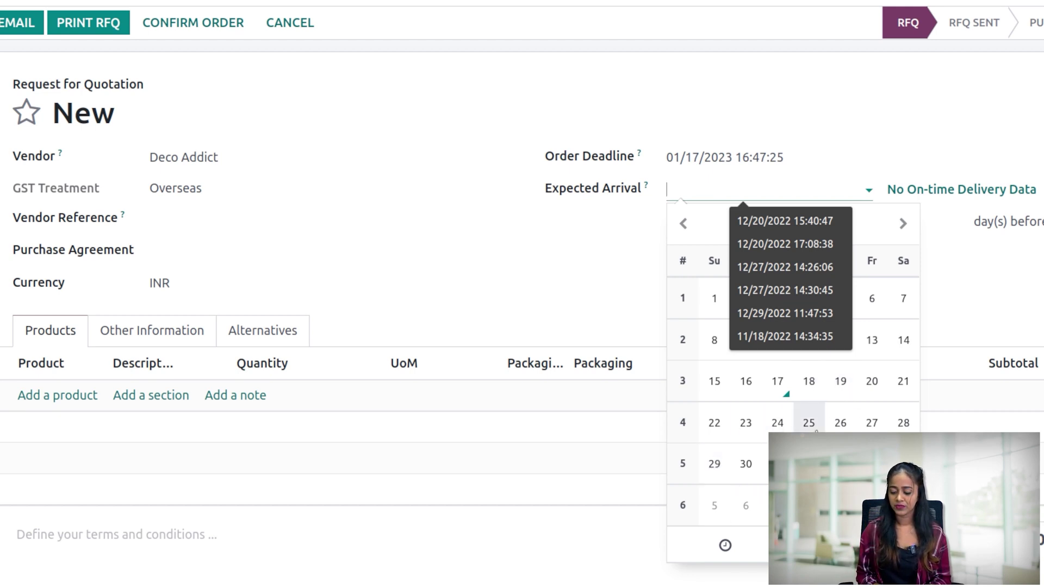
{"action": "left_click", "coordinate": [816, 429]}
{"action": "key", "text": "Escape"}
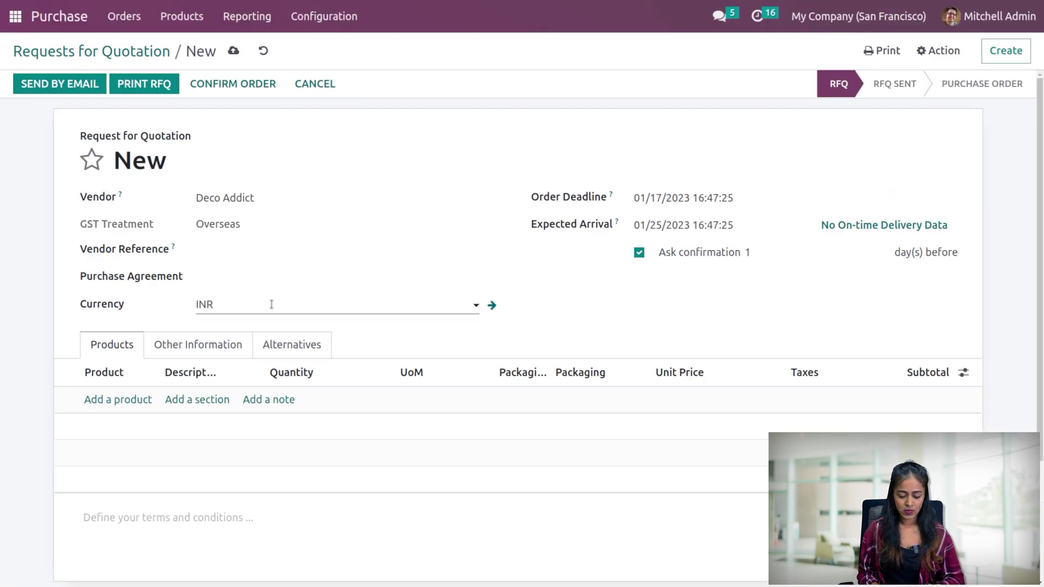
Add one [DESK0005] Customizable Desk (Custom, White) and confirm the order as P00030.
{"action": "left_click", "coordinate": [114, 399]}
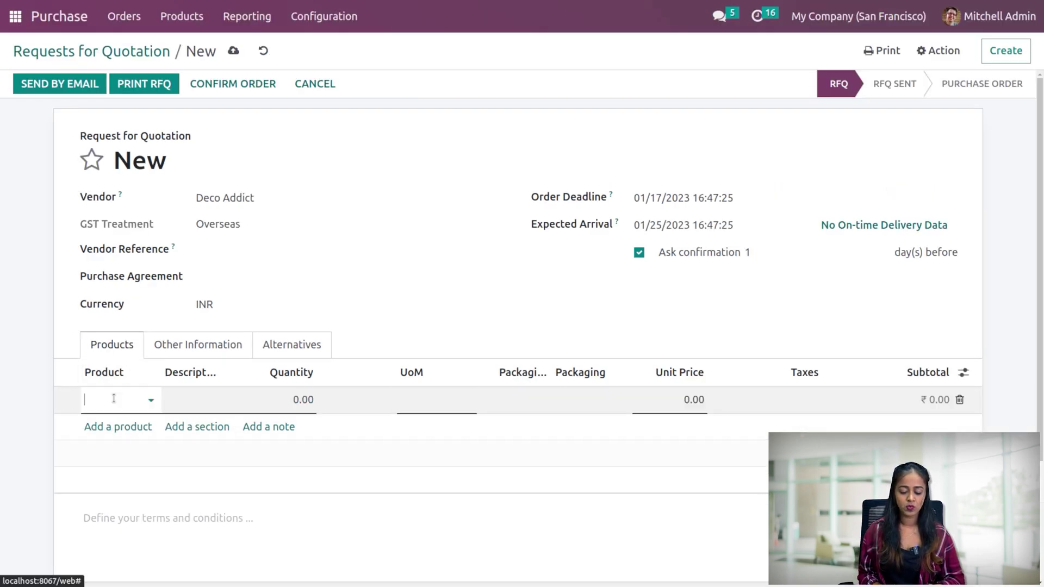
{"action": "left_click", "coordinate": [114, 400]}
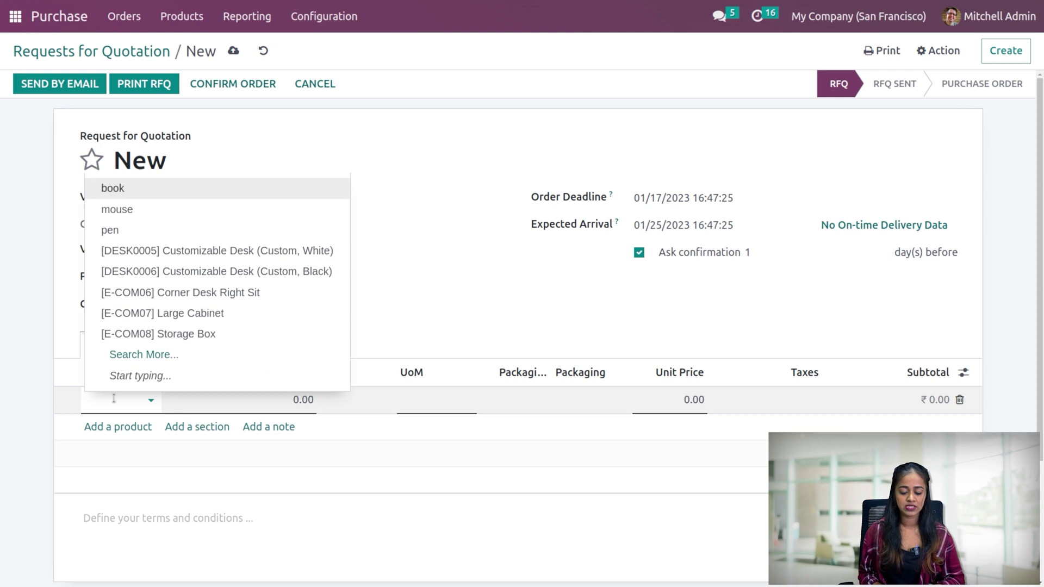
{"action": "left_click", "coordinate": [217, 251]}
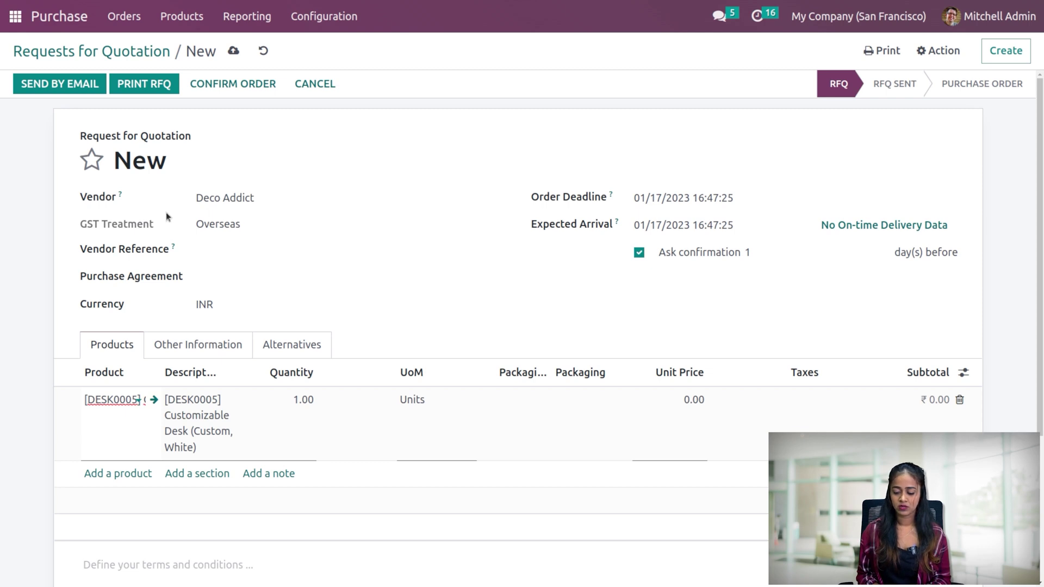
{"action": "left_click", "coordinate": [242, 83]}
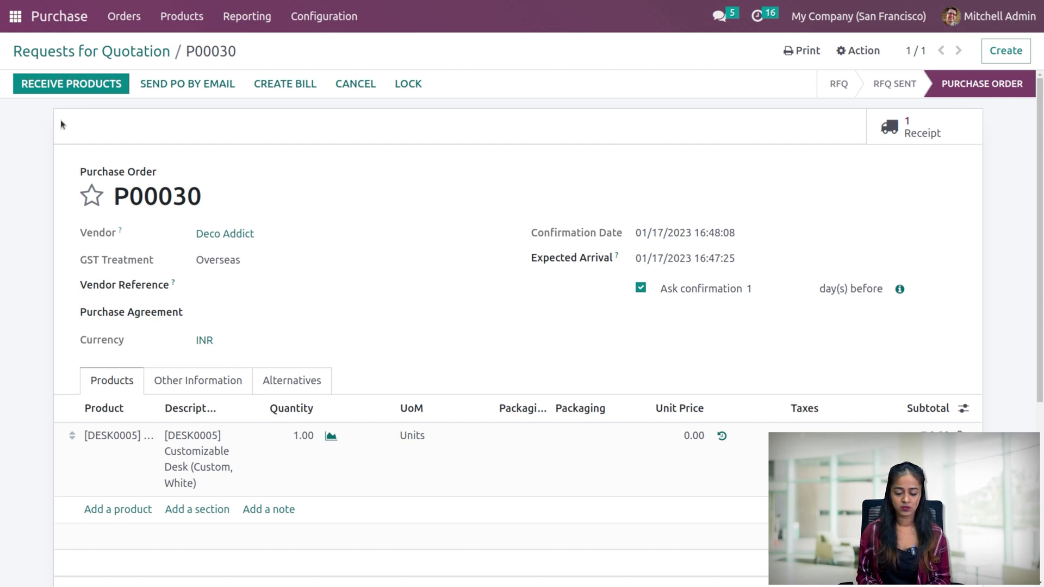
Assign owner Azure Interior on receipt WH/IN/00011, then validate it as an immediate transfer.
{"action": "left_click", "coordinate": [55, 84]}
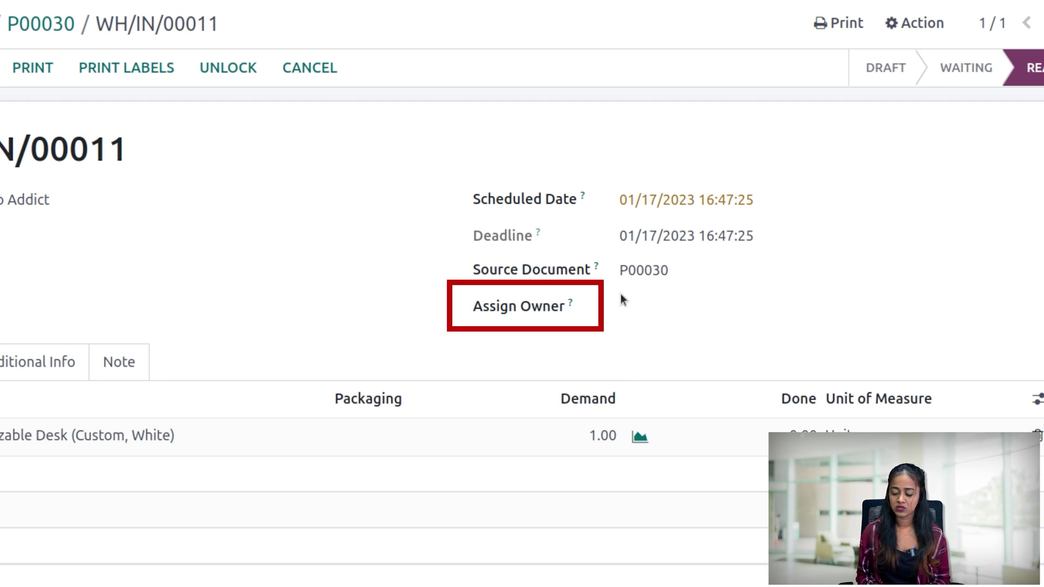
{"action": "left_click", "coordinate": [656, 314]}
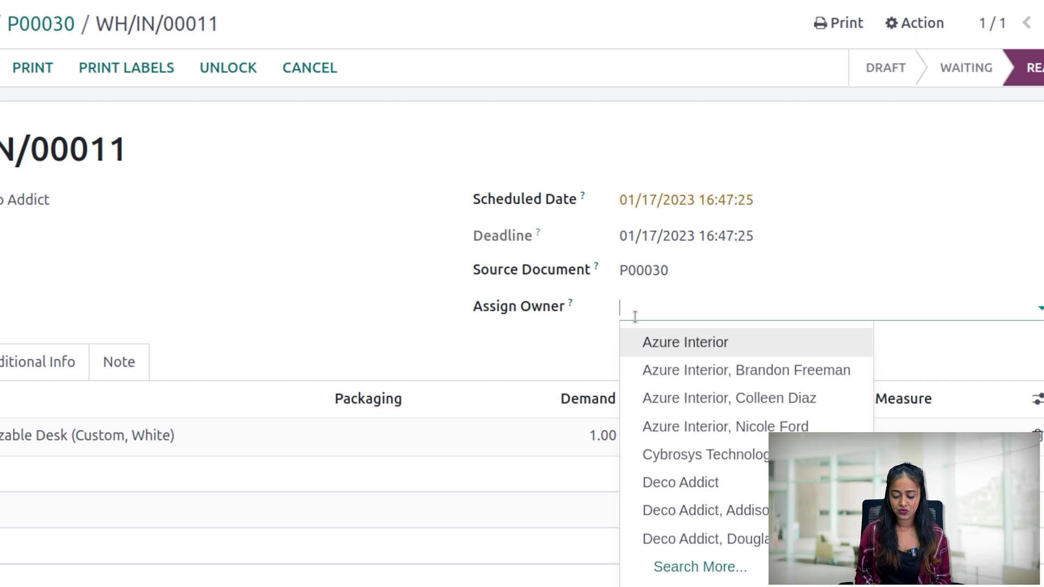
{"action": "left_click", "coordinate": [734, 341]}
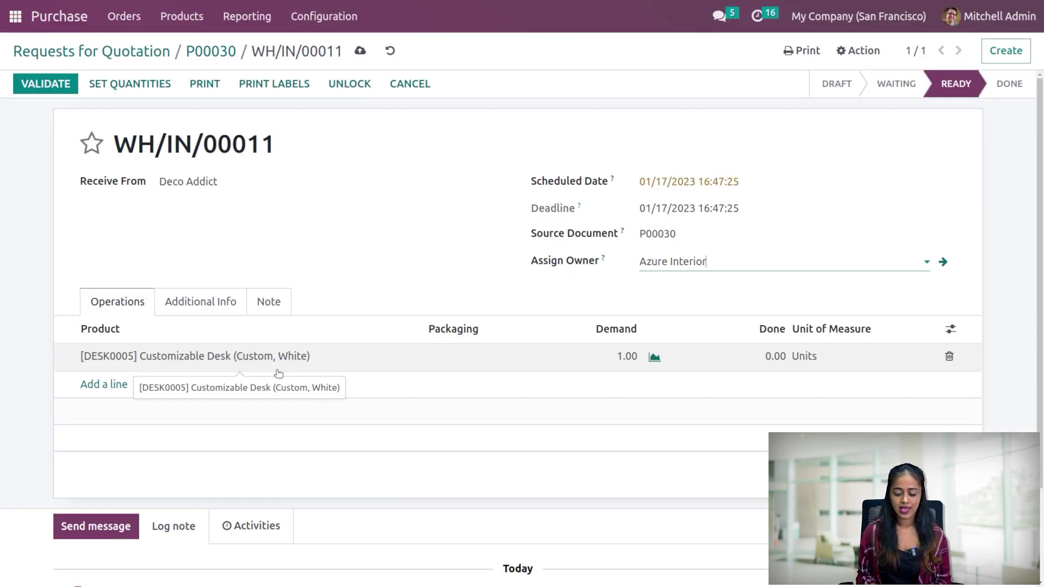
{"action": "left_click", "coordinate": [375, 237]}
{"action": "left_click", "coordinate": [45, 85]}
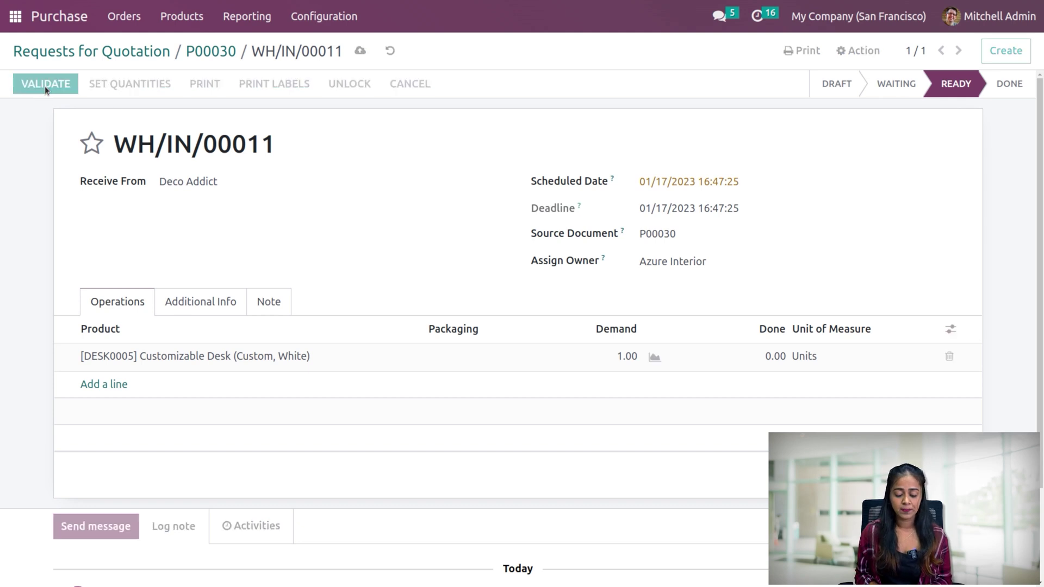
{"action": "left_click", "coordinate": [172, 155]}
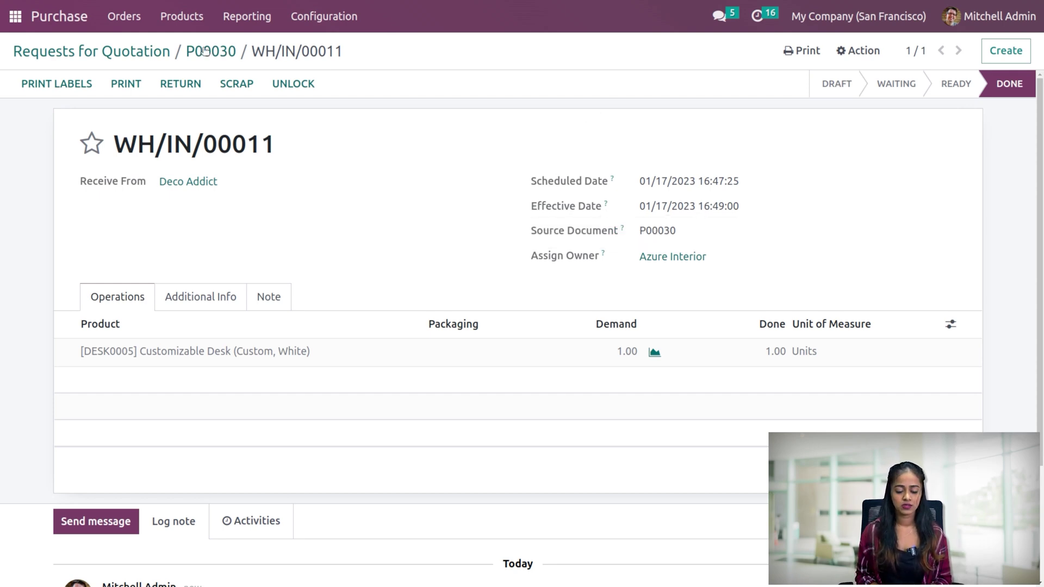
Open the Inventory Locations stock report.
{"action": "left_click", "coordinate": [17, 17]}
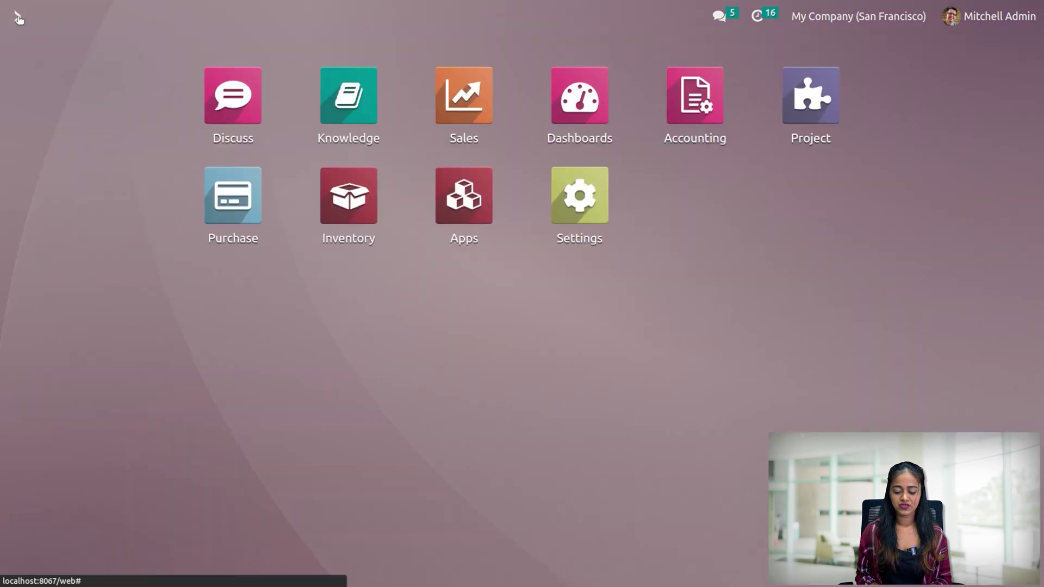
{"action": "left_click", "coordinate": [358, 208]}
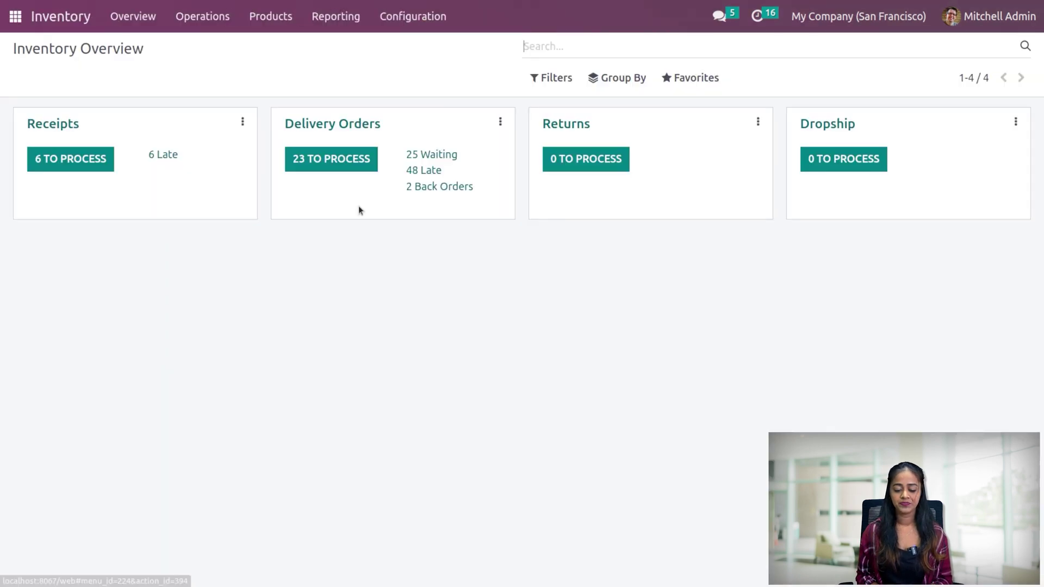
{"action": "left_click", "coordinate": [337, 21]}
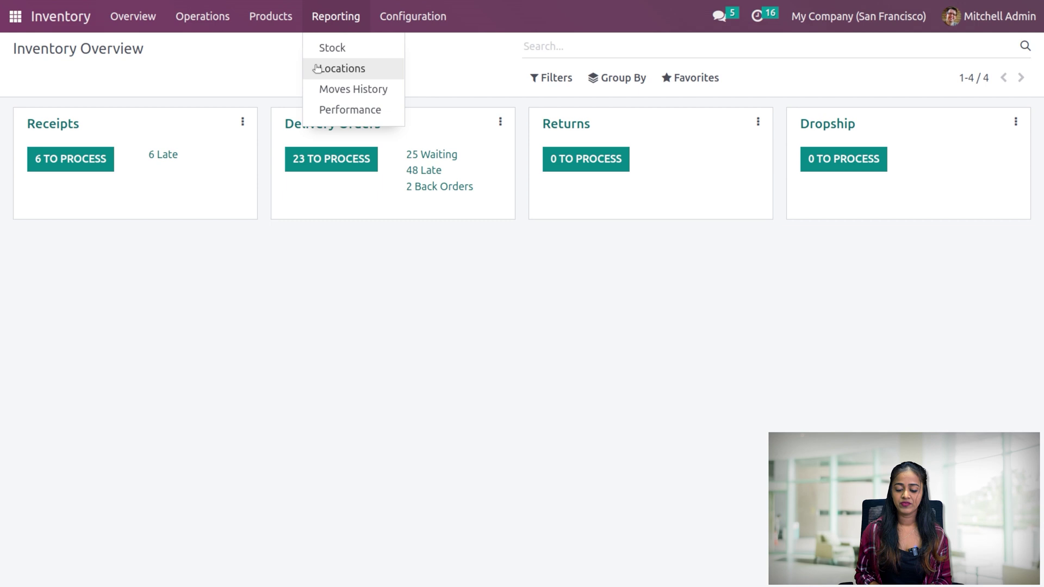
{"action": "left_click", "coordinate": [348, 71]}
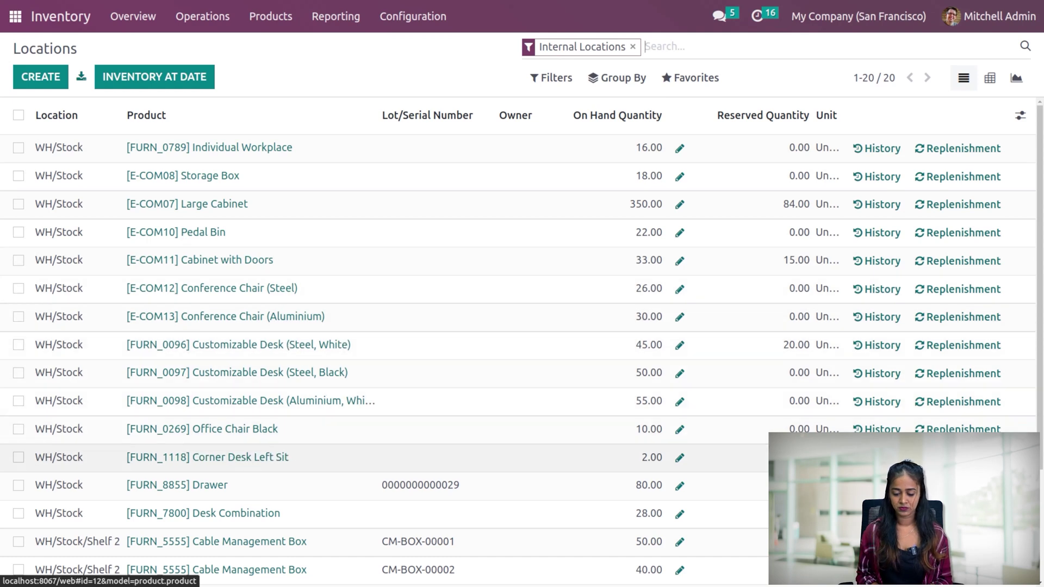
View the moves history of Customizable Desk (Steel, White), then remove the Done and product filters.
{"action": "left_click", "coordinate": [880, 346]}
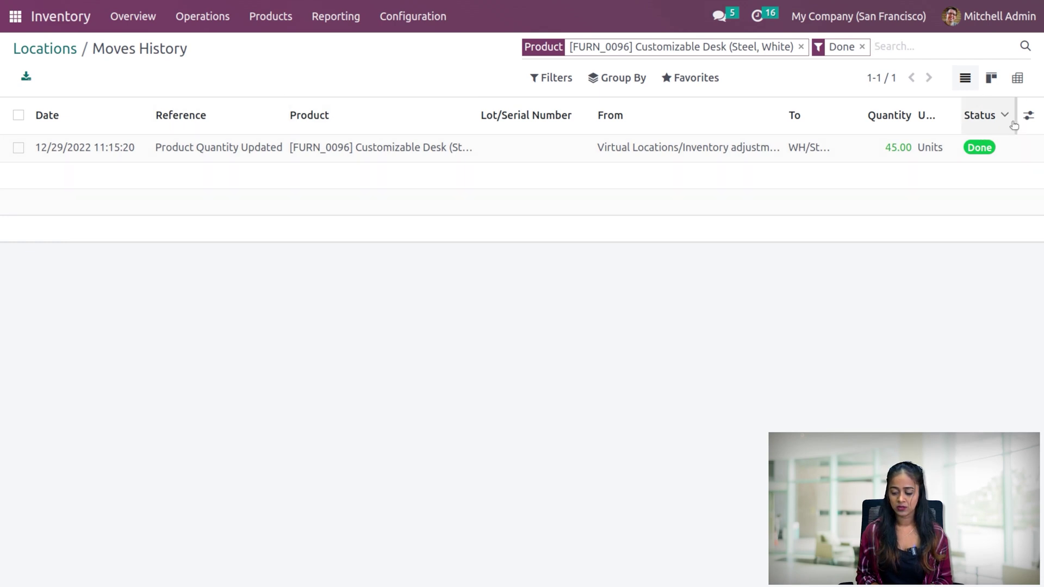
{"action": "left_click", "coordinate": [1029, 116]}
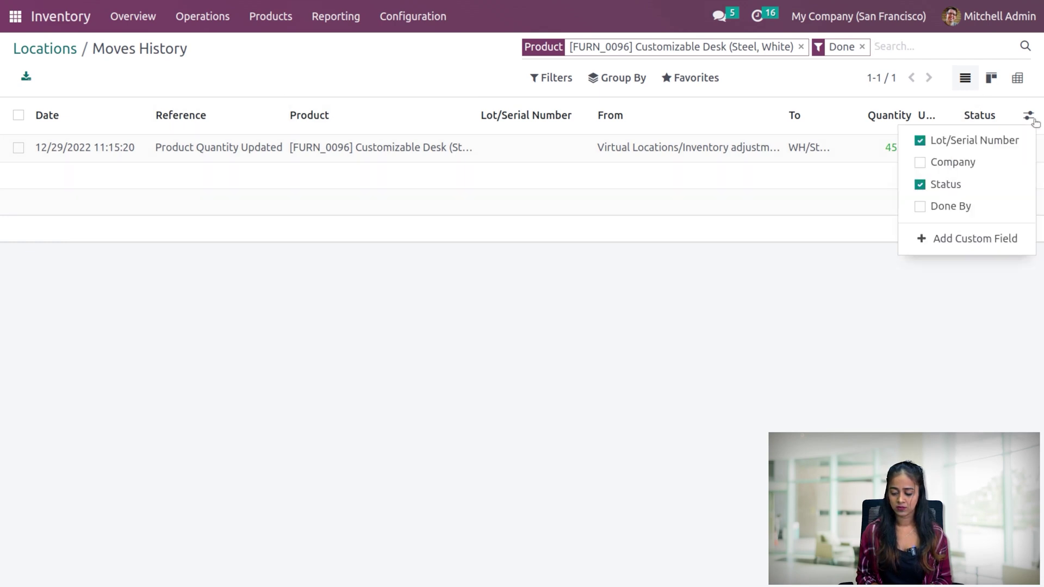
{"action": "left_click", "coordinate": [807, 364]}
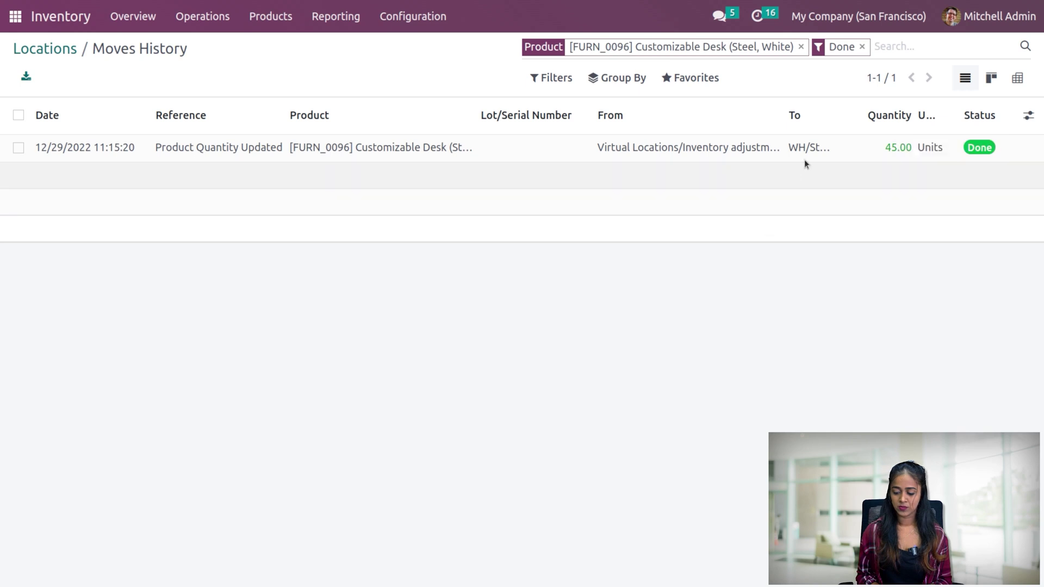
{"action": "left_click", "coordinate": [863, 47]}
{"action": "key", "text": "BackSpace"}
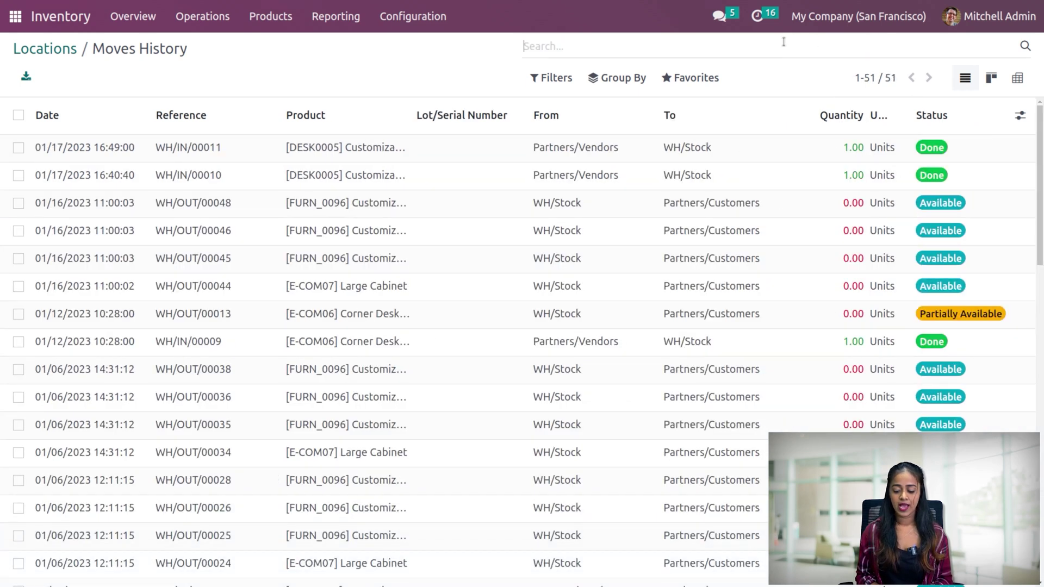
Review the Moves History Group By and Filters options, then open the Reporting menu.
{"action": "left_click", "coordinate": [626, 78]}
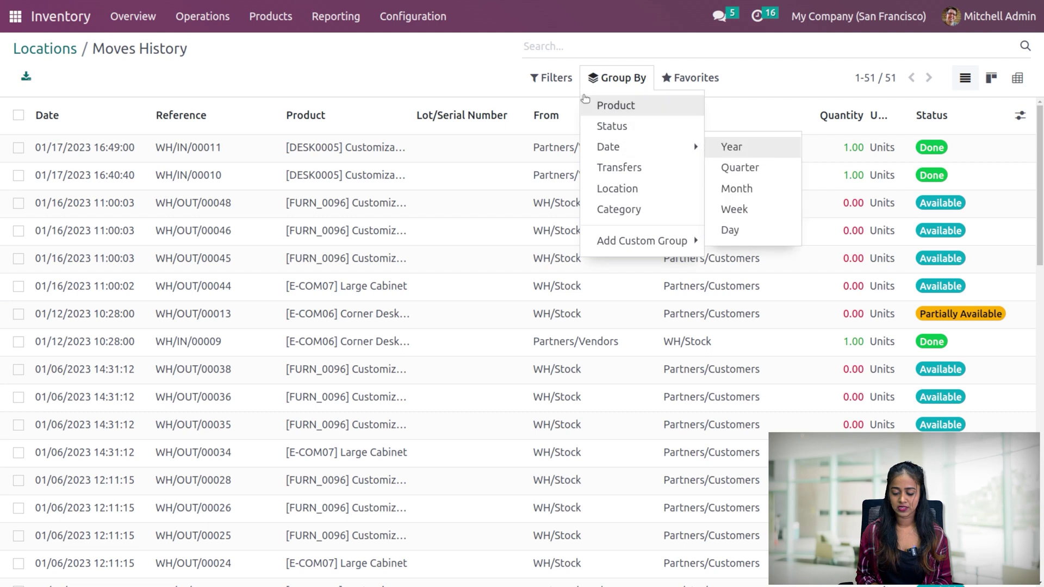
{"action": "left_click", "coordinate": [552, 78]}
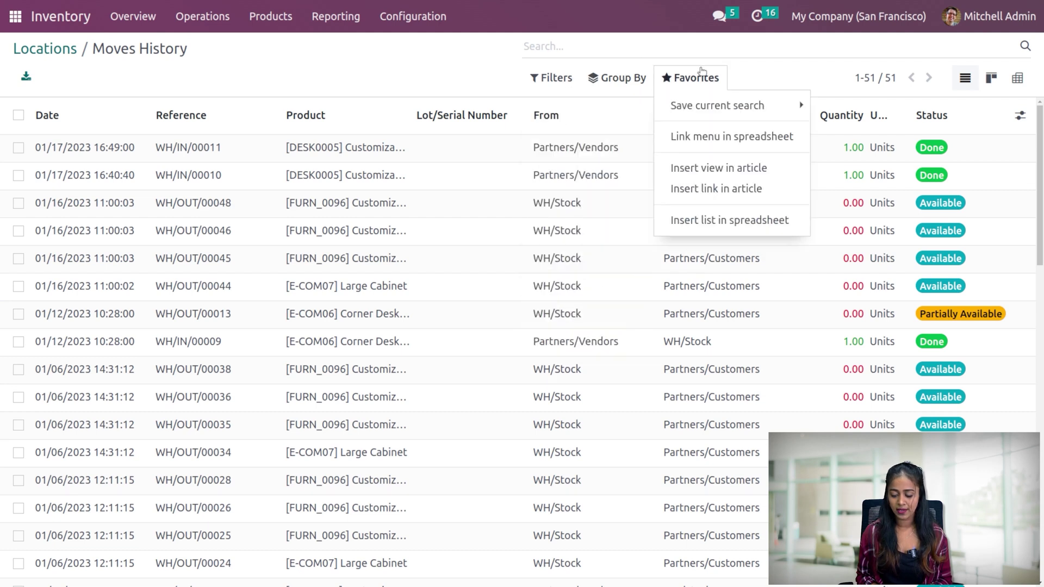
{"action": "mouse_move", "coordinate": [615, 76]}
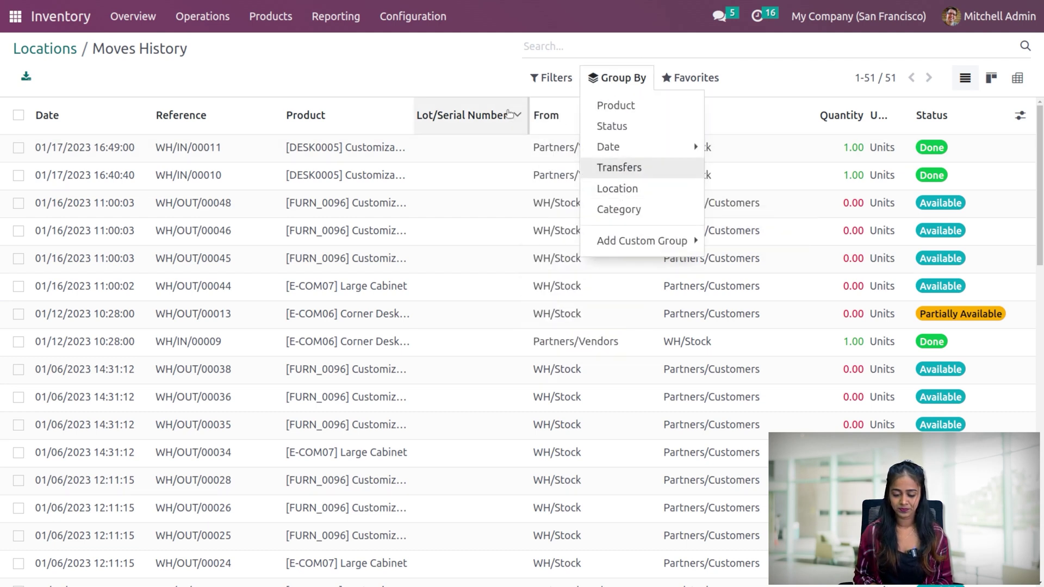
{"action": "left_click", "coordinate": [482, 86]}
{"action": "left_click", "coordinate": [342, 17]}
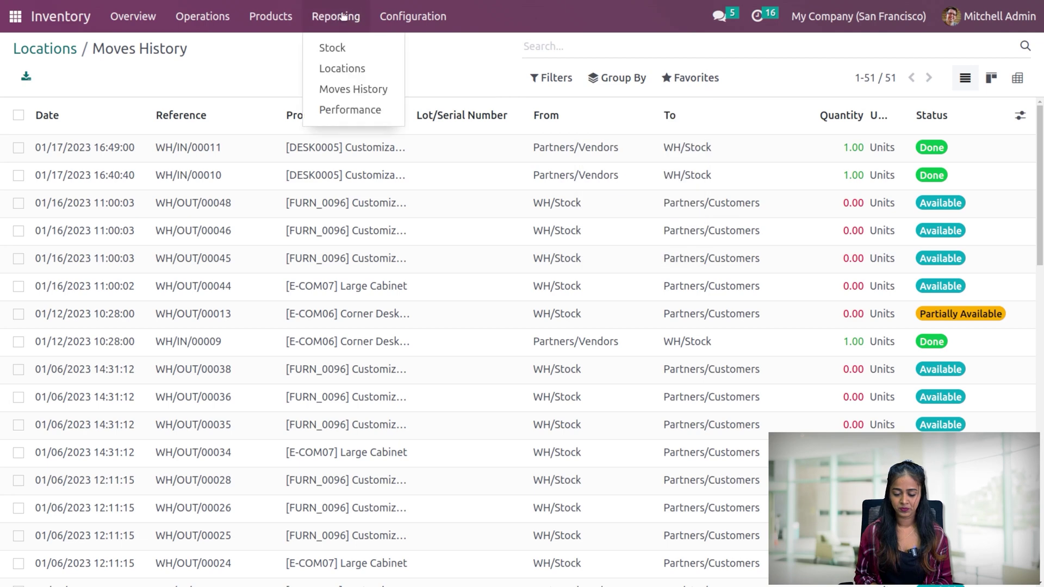
Group the Locations report by Owner, inspect Azure Interior's stock, then clear the Owner and Internal Locations facets.
{"action": "left_click", "coordinate": [333, 69]}
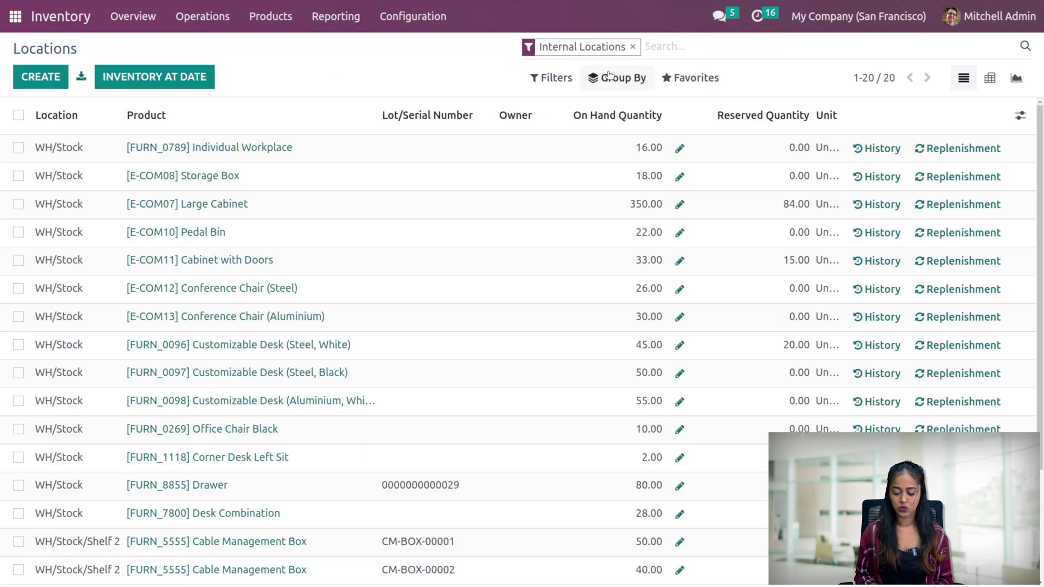
{"action": "left_click", "coordinate": [615, 79]}
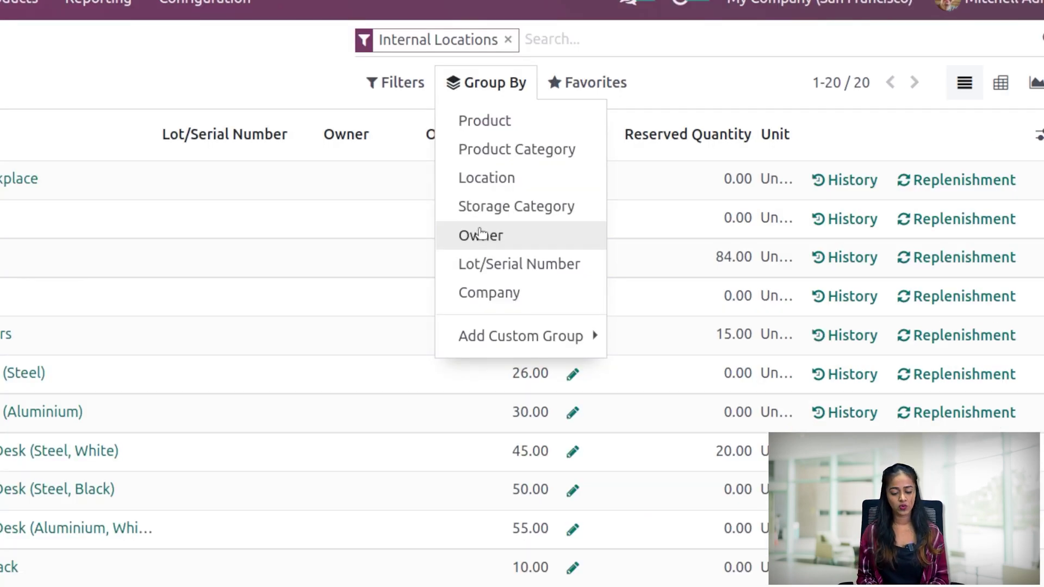
{"action": "left_click", "coordinate": [481, 234]}
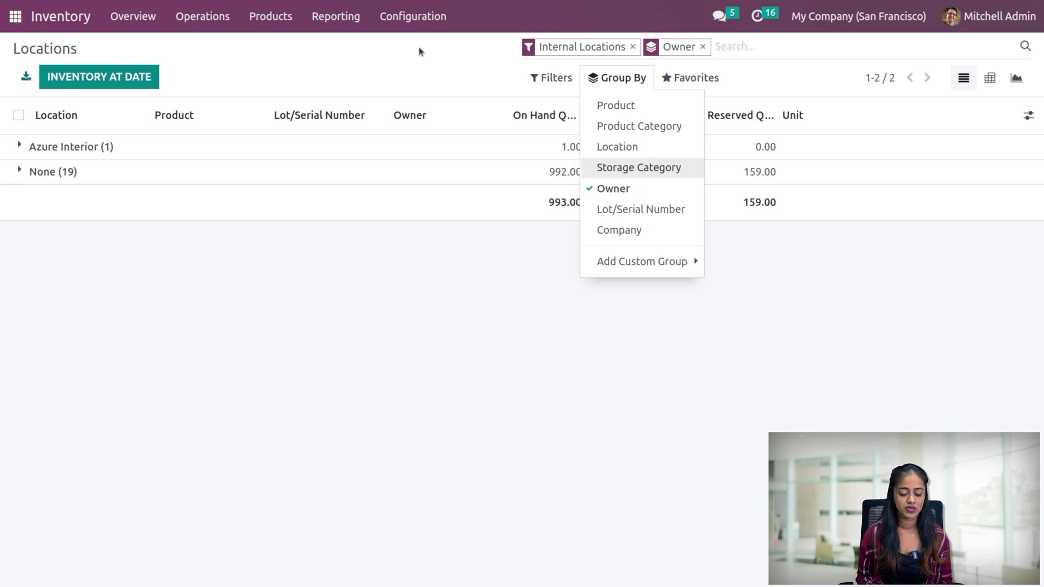
{"action": "left_click", "coordinate": [221, 46]}
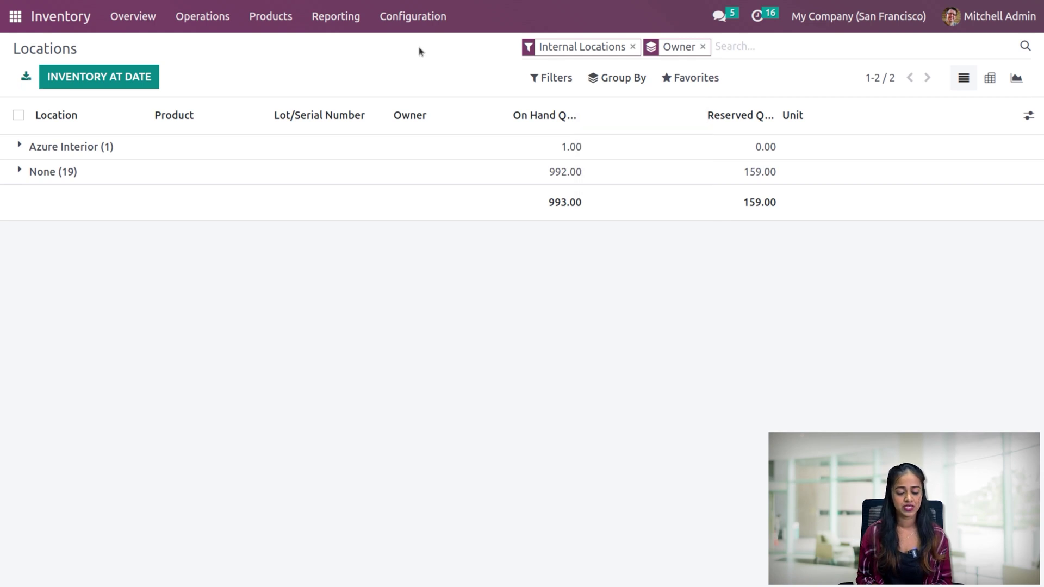
{"action": "left_click", "coordinate": [19, 146]}
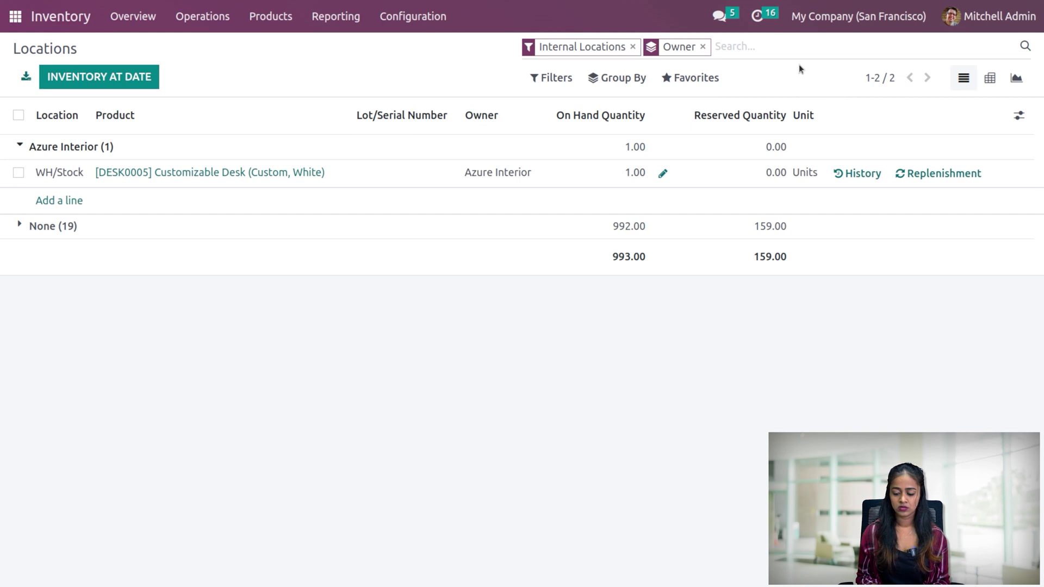
{"action": "key", "text": "BackSpace"}
{"action": "key", "text": "BackSpace"}
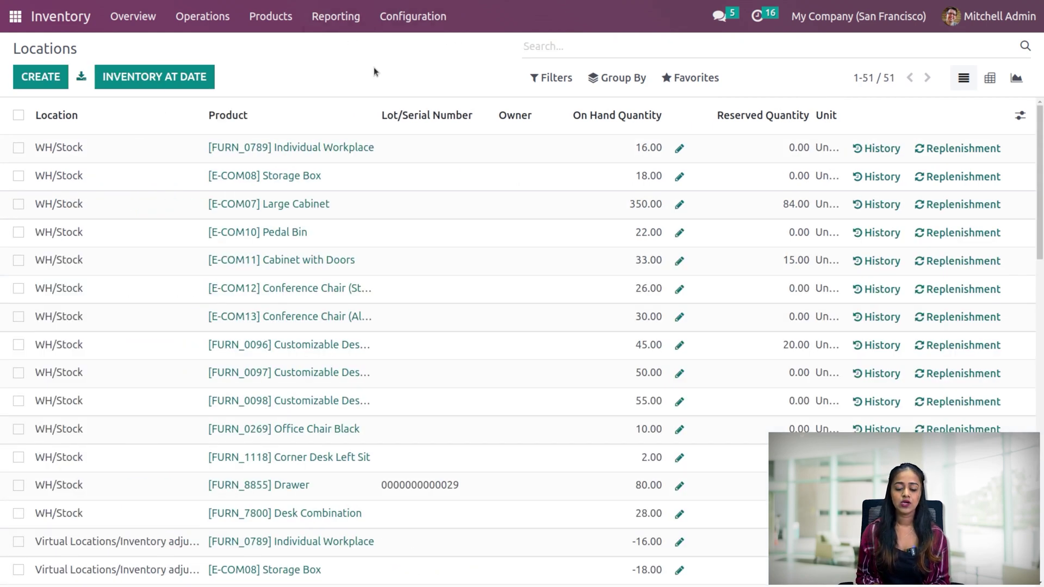
Create a new transfer with contact Azure Interior and operation type YourCompany: Receipts.
{"action": "left_click", "coordinate": [202, 26]}
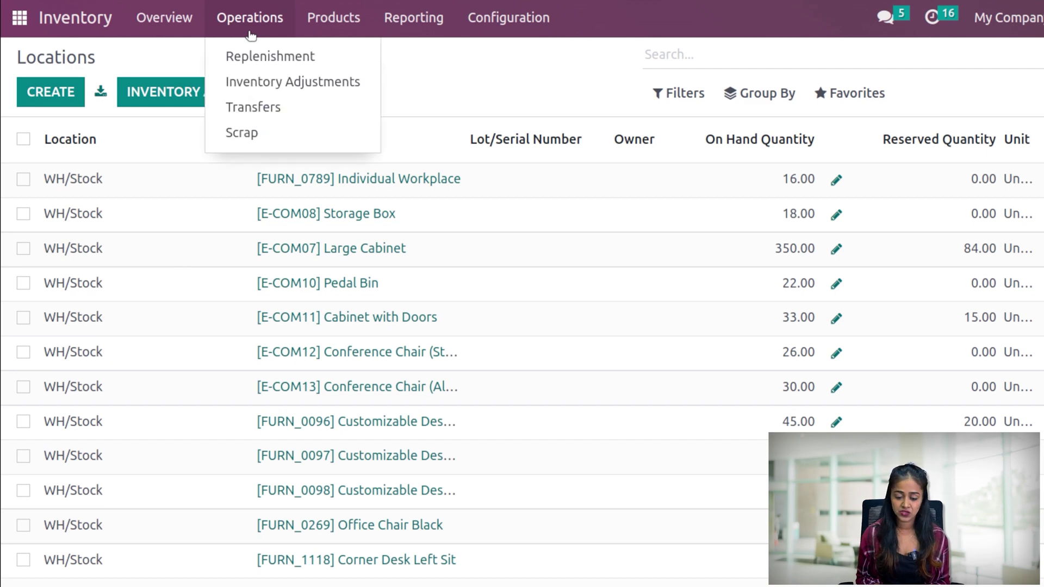
{"action": "left_click", "coordinate": [242, 108]}
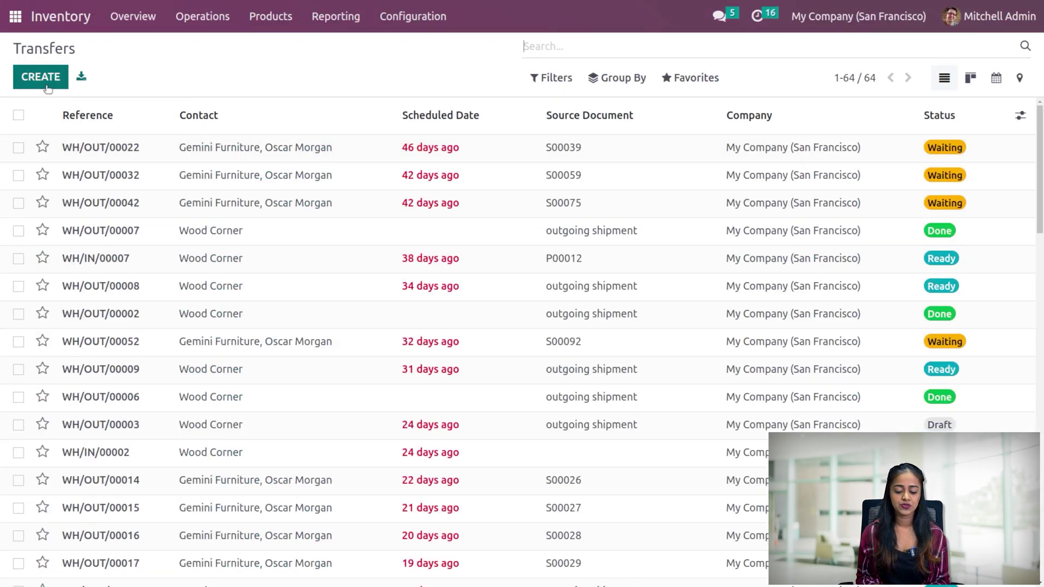
{"action": "left_click", "coordinate": [41, 76]}
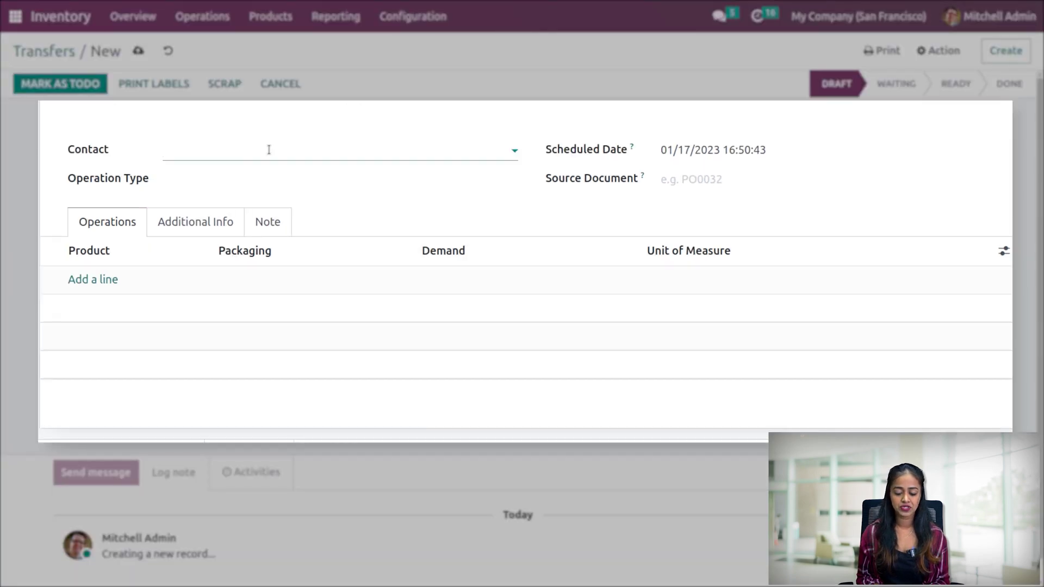
{"action": "left_click", "coordinate": [268, 149]}
{"action": "left_click", "coordinate": [290, 175]}
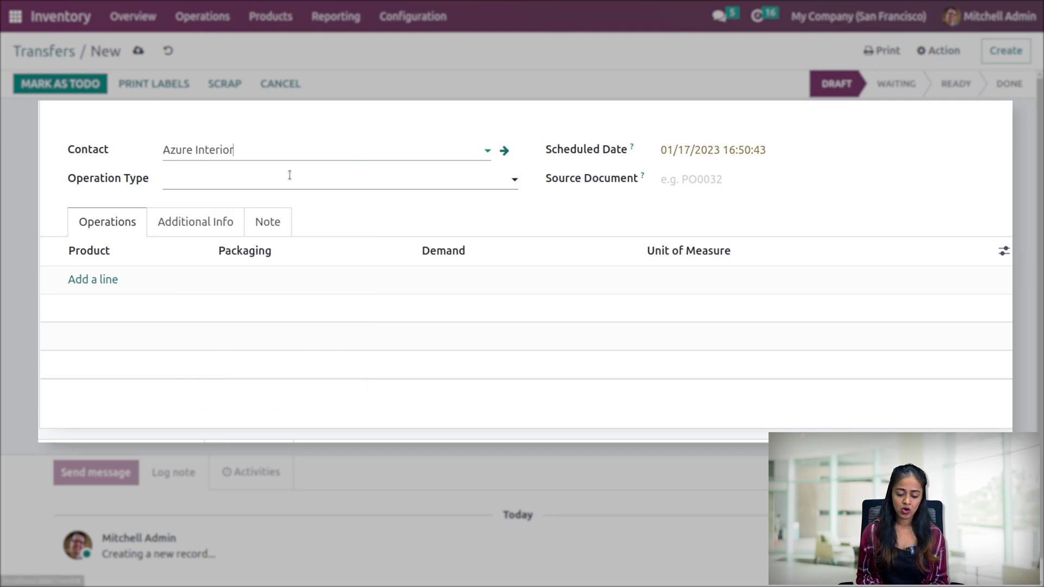
{"action": "left_click", "coordinate": [220, 174]}
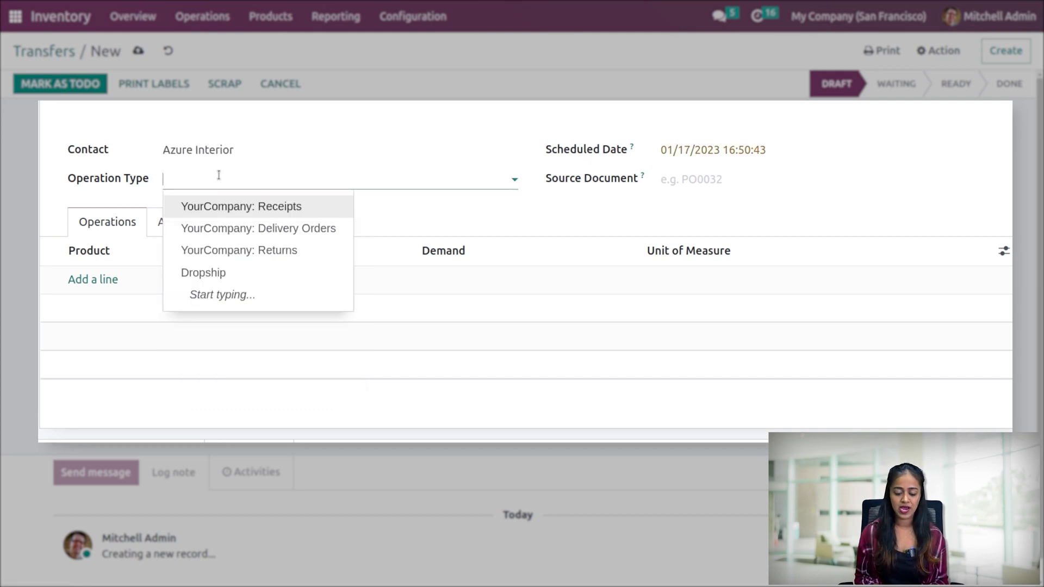
{"action": "left_click", "coordinate": [256, 211]}
Assign Deco Addict as the owner of the receipt's goods.
{"action": "left_click", "coordinate": [110, 309]}
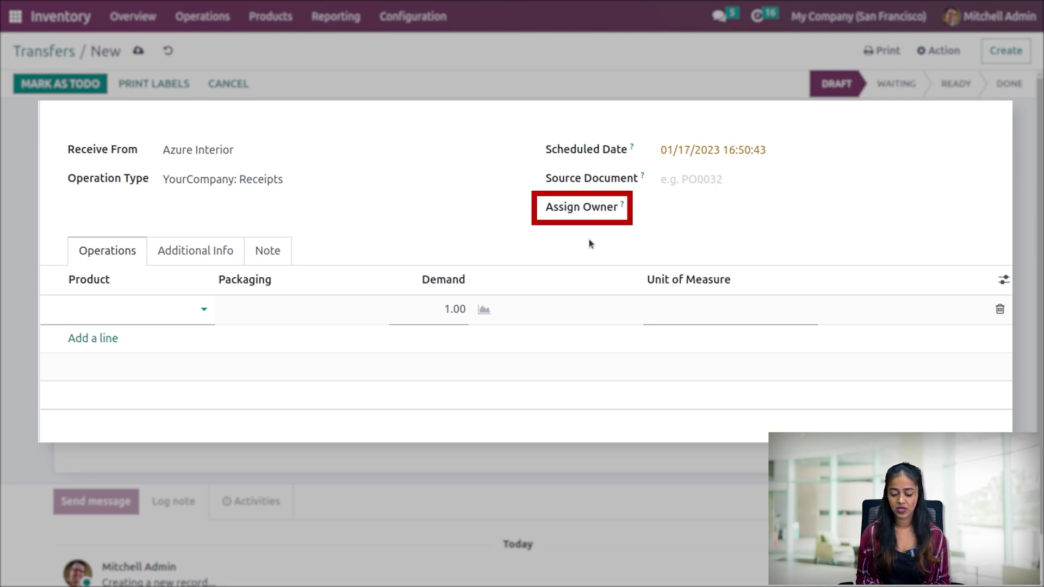
{"action": "left_click", "coordinate": [693, 209]}
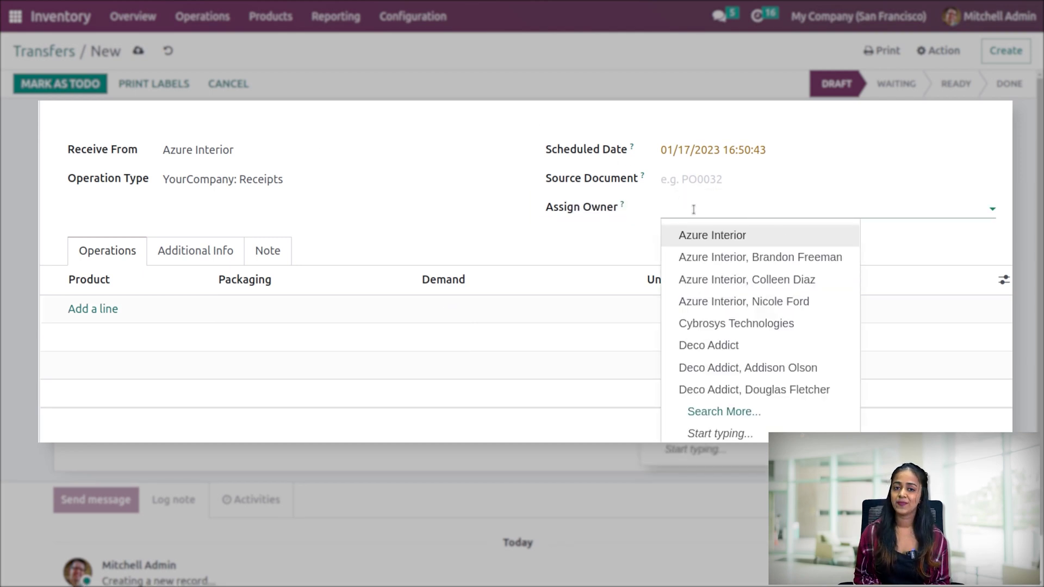
{"action": "left_click", "coordinate": [708, 345]}
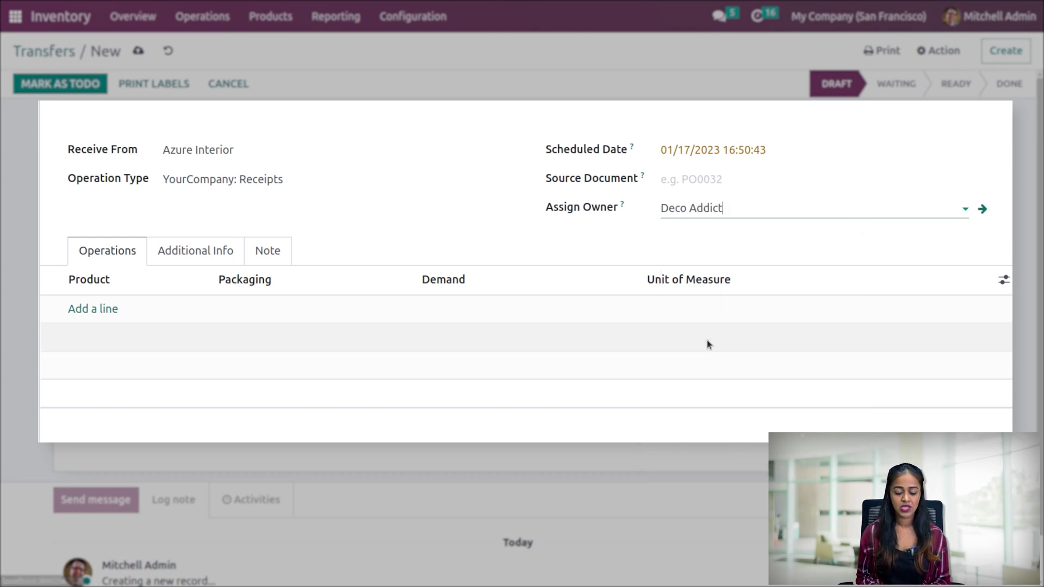
Add a receipt line for product mouse with a demand of 5 units.
{"action": "left_click", "coordinate": [90, 307]}
{"action": "left_click", "coordinate": [90, 307]}
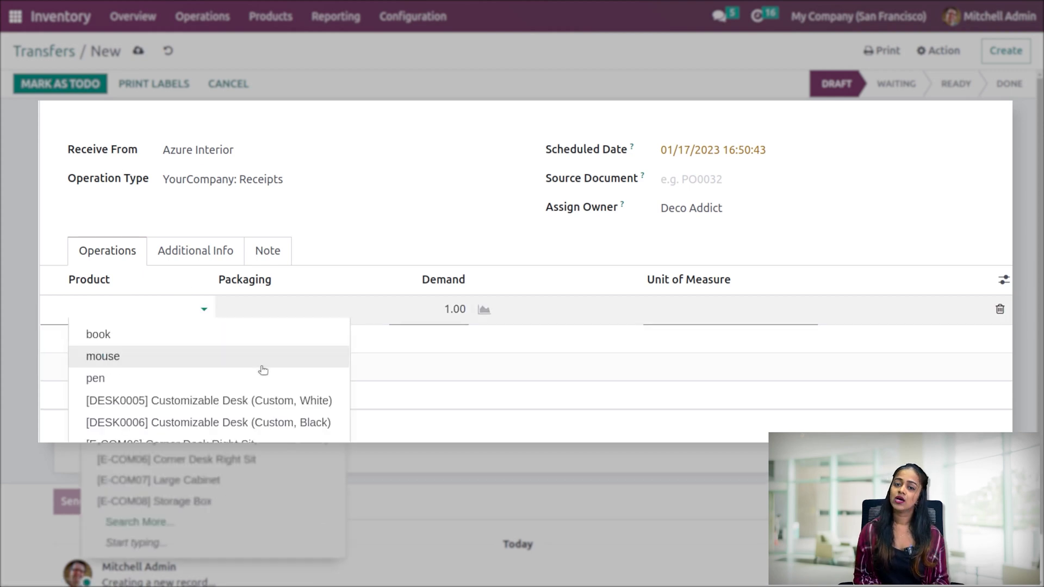
{"action": "left_click", "coordinate": [273, 364]}
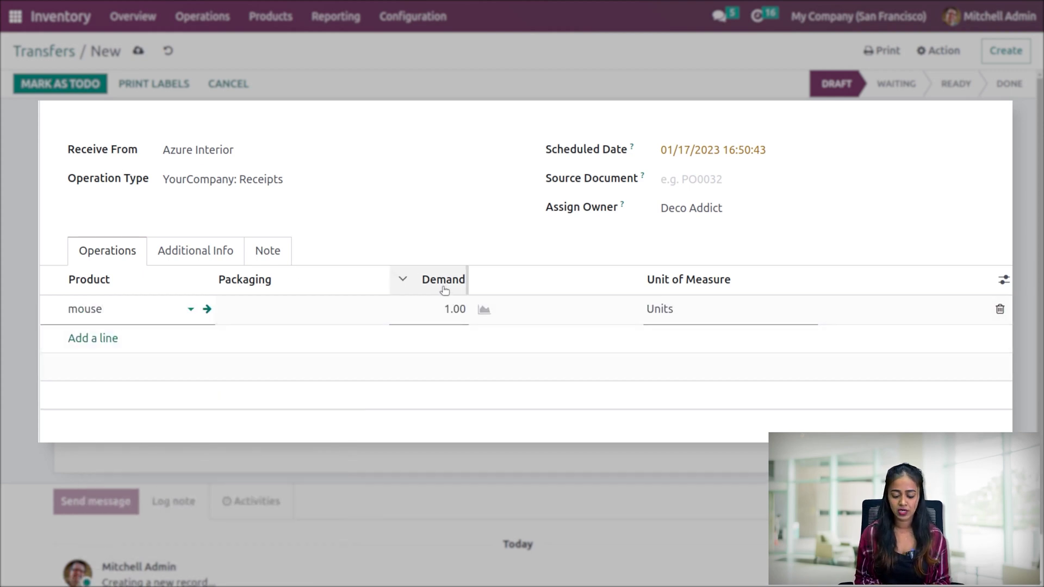
{"action": "left_click", "coordinate": [447, 310]}
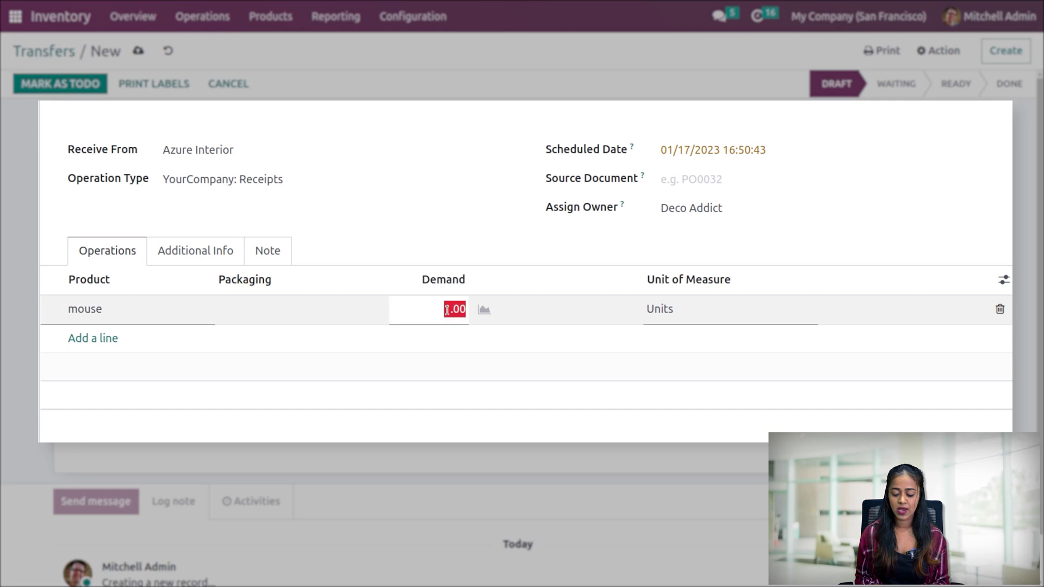
{"action": "key", "text": "BackSpace"}
{"action": "left_click", "coordinate": [448, 221]}
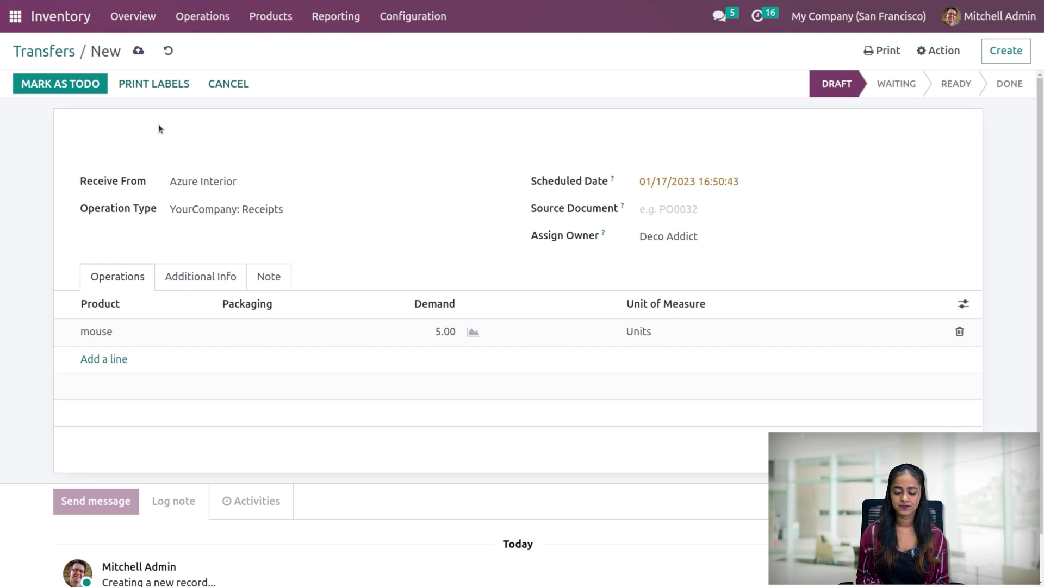
Mark the receipt as To Do and validate it as an immediate transfer.
{"action": "left_click", "coordinate": [52, 85]}
{"action": "left_click", "coordinate": [51, 85]}
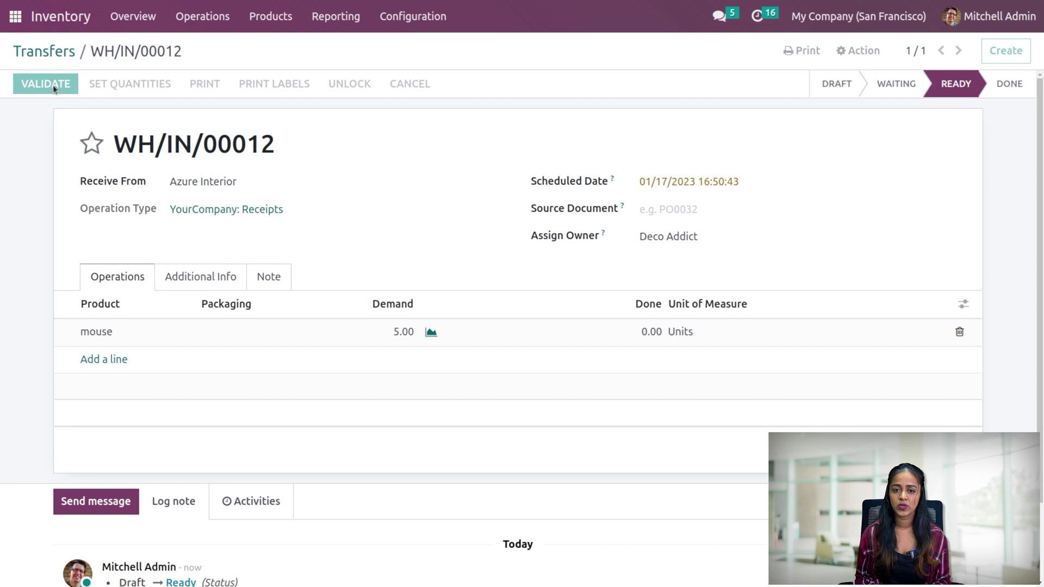
{"action": "left_click", "coordinate": [165, 163]}
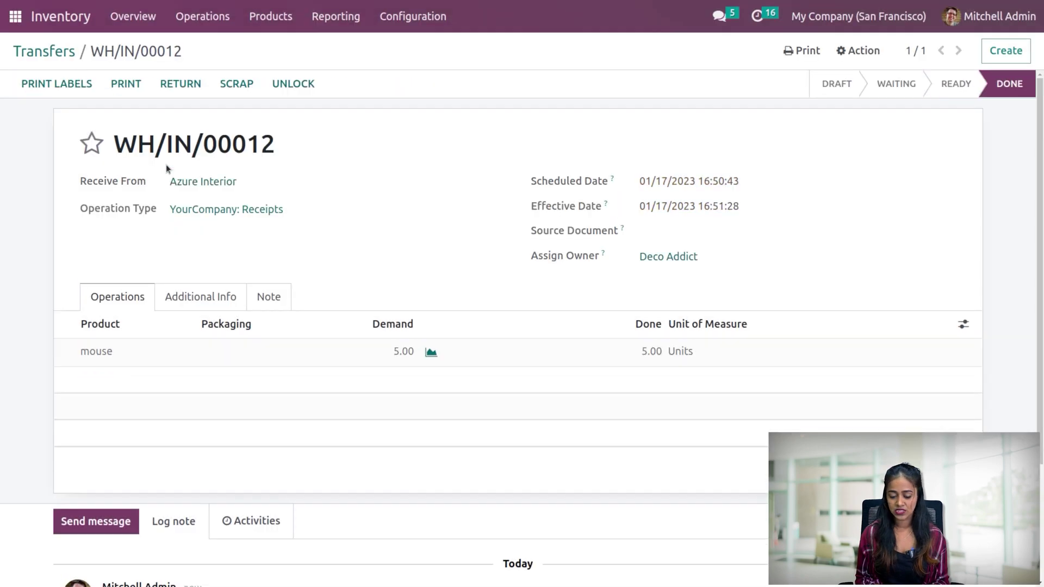
Show the Locations report grouped by Owner with Deco Addict's 5.00 mouse units in WH/Stock expanded.
{"action": "left_click", "coordinate": [308, 18]}
{"action": "left_click", "coordinate": [342, 69]}
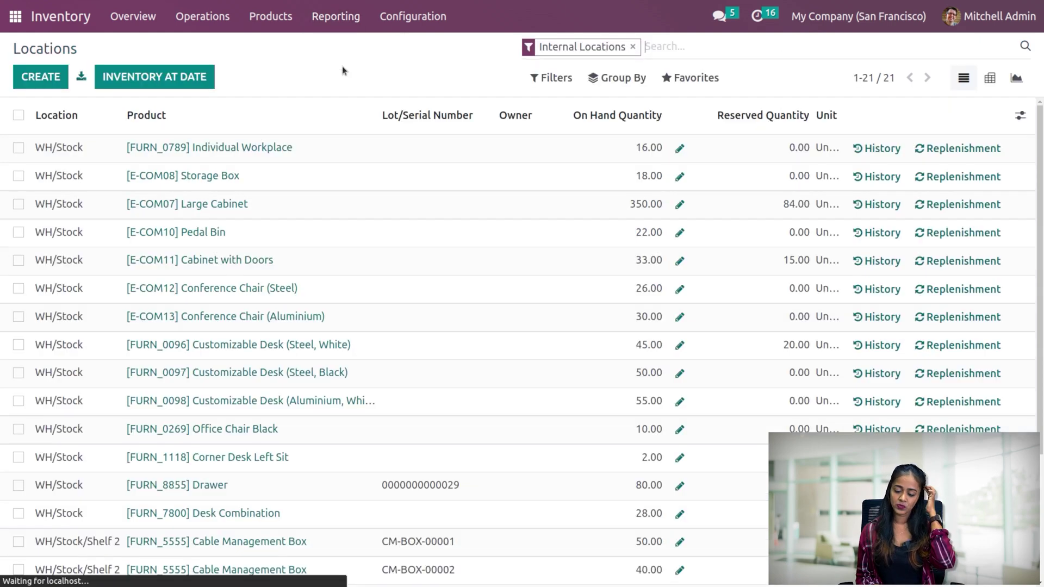
{"action": "left_click", "coordinate": [598, 79]}
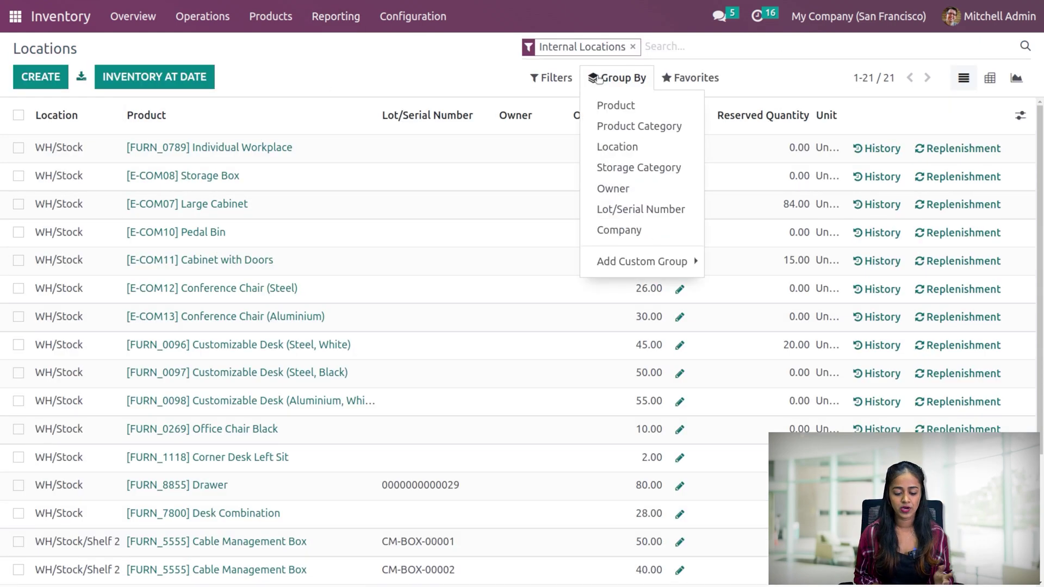
{"action": "left_click", "coordinate": [613, 189]}
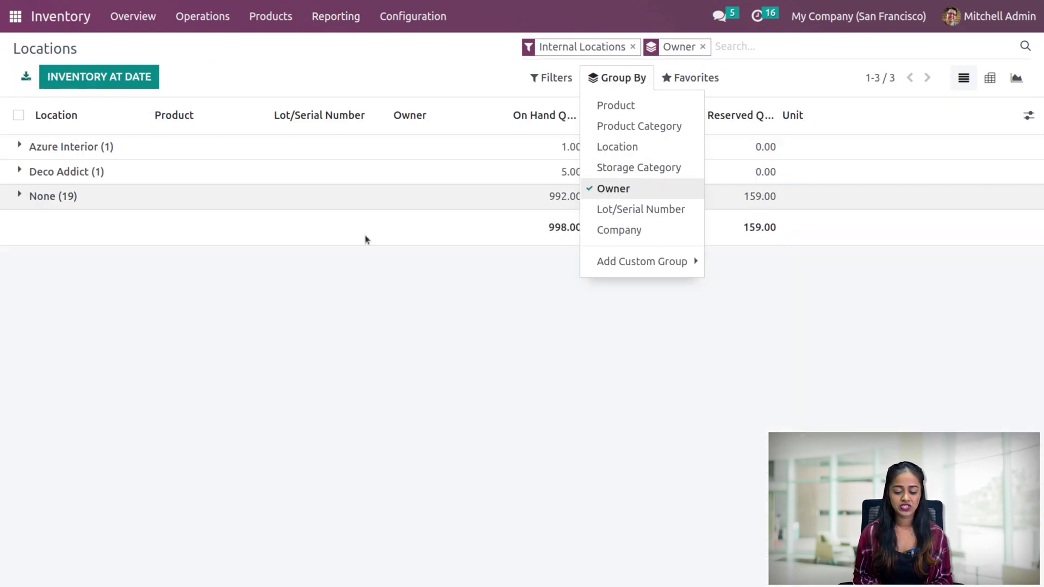
{"action": "left_click", "coordinate": [266, 280]}
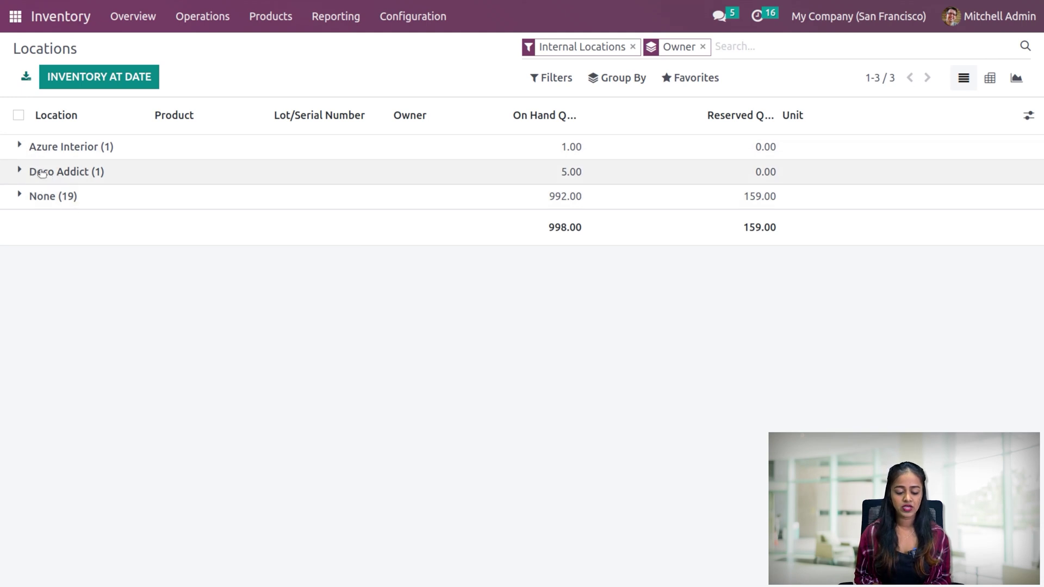
{"action": "left_click", "coordinate": [20, 173]}
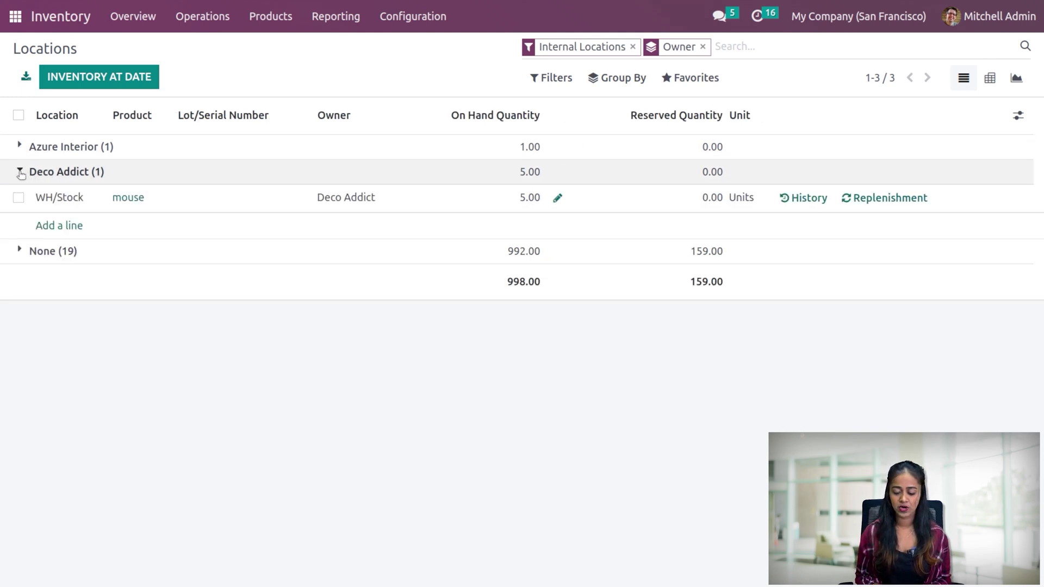